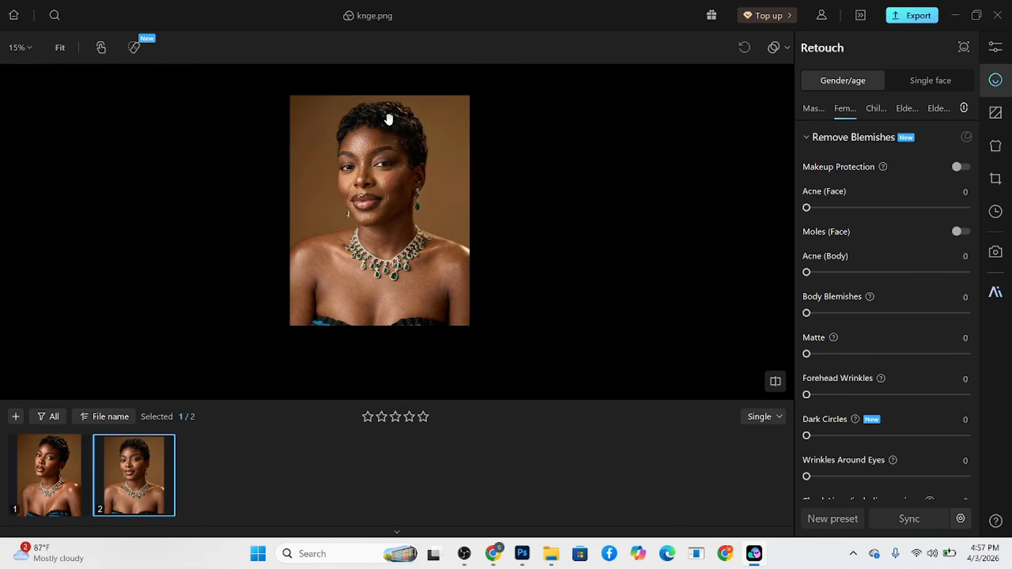
# - Switch from retouching to colour adjustment and look through the recommended and personal presets
pyautogui.scroll(3, 388, 118)
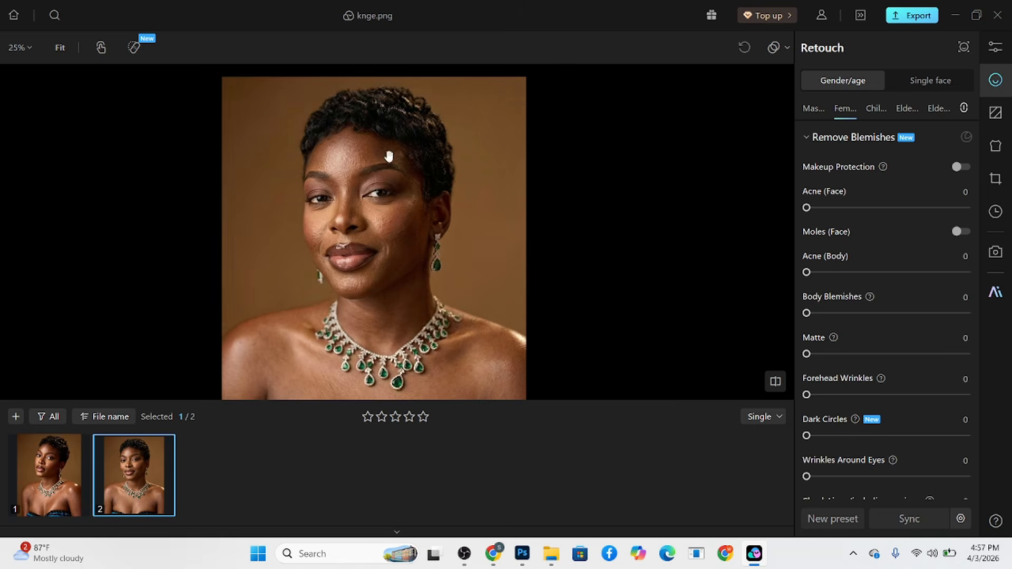
pyautogui.moveTo(379, 195); pyautogui.dragTo(380, 190)
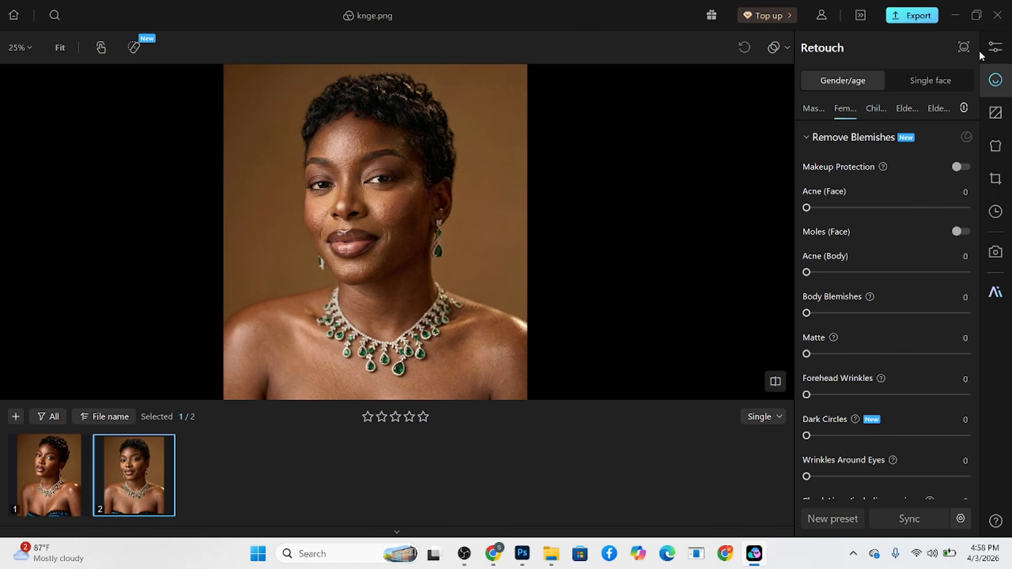
pyautogui.click(994, 47)
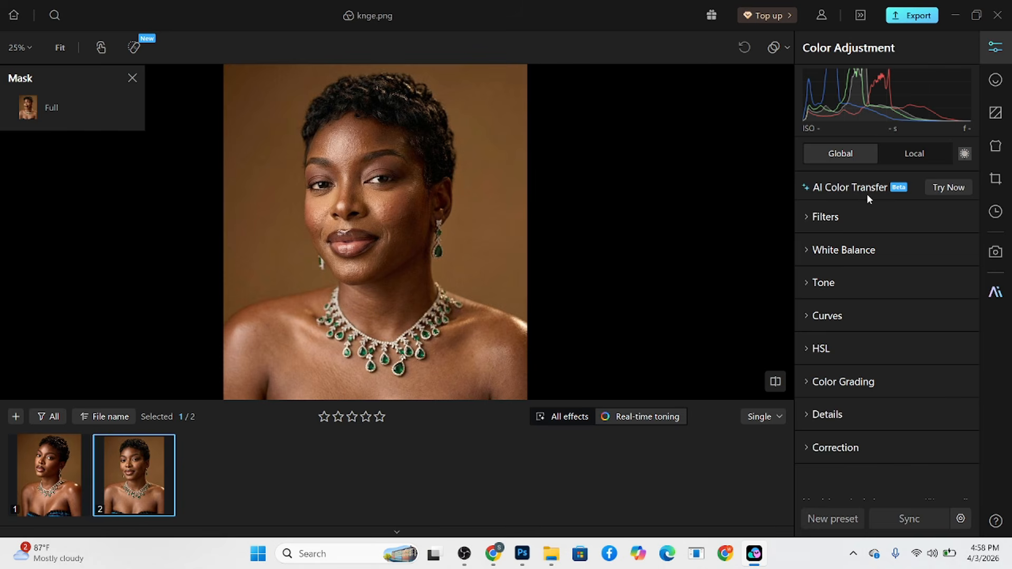
pyautogui.click(786, 68)
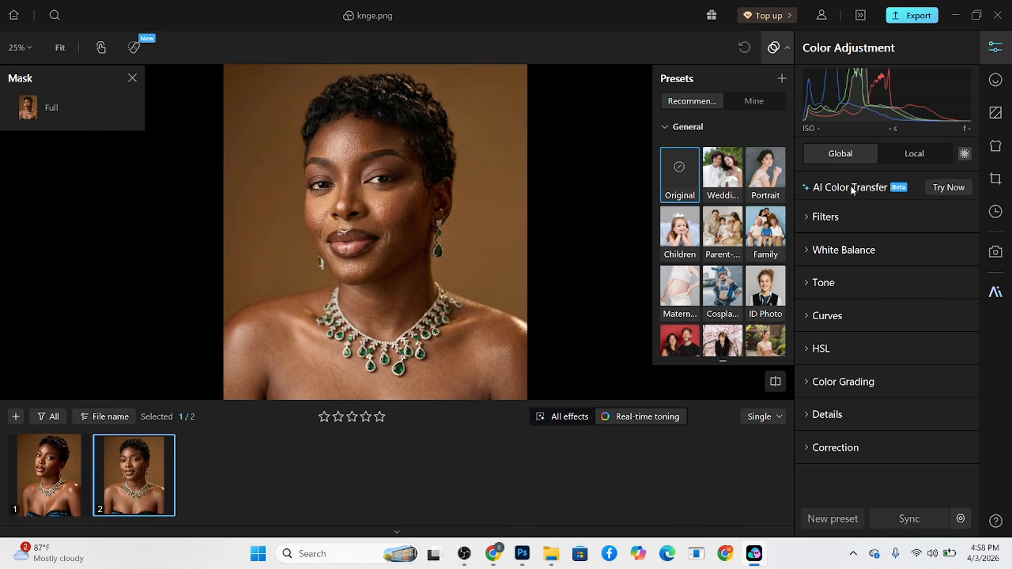
pyautogui.click(753, 100)
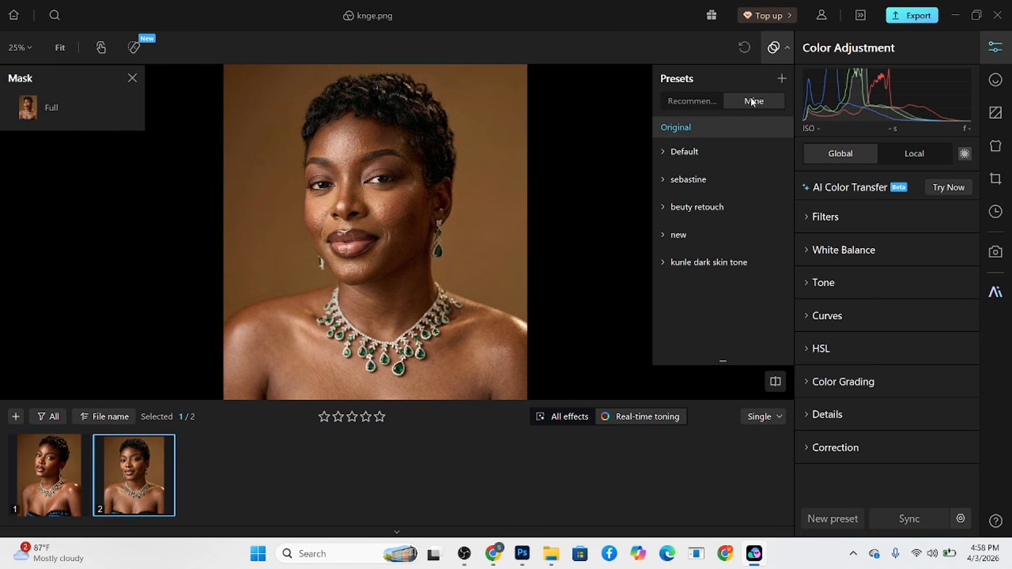
pyautogui.click(700, 100)
pyautogui.click(783, 55)
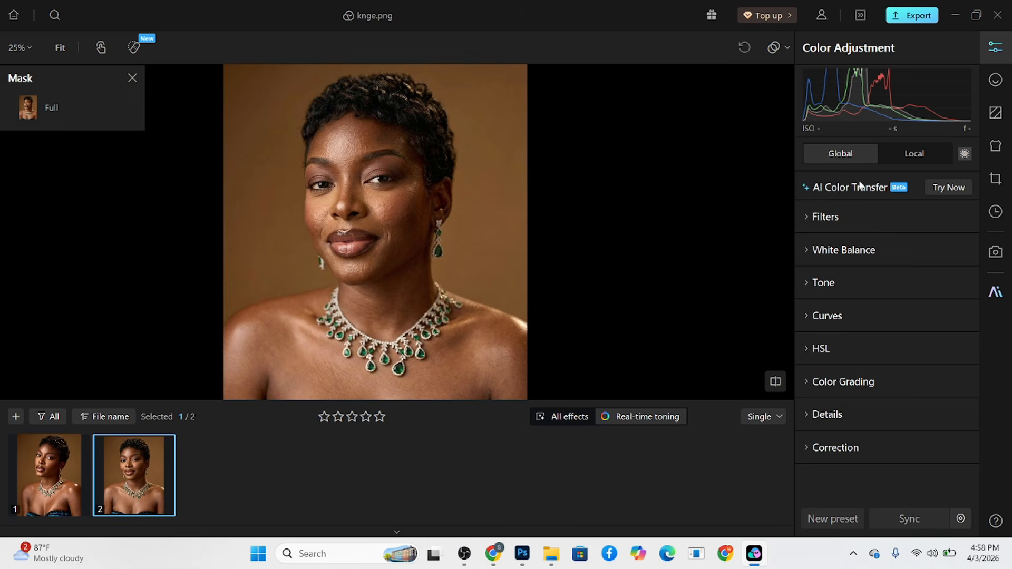
# - Apply AI Color Transfer to the portrait using the saved sample of the woman in the brown outfit
pyautogui.click(937, 189)
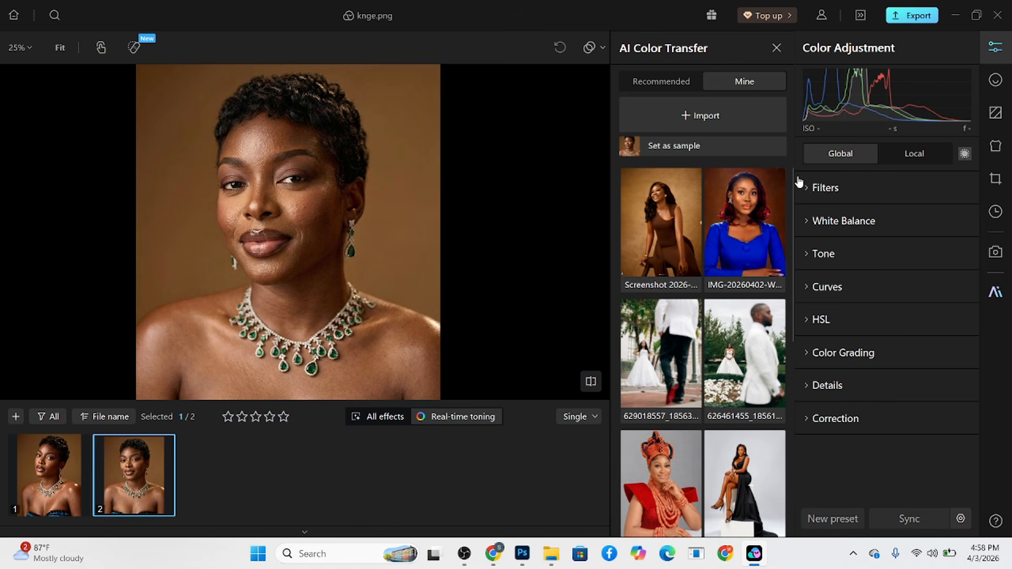
pyautogui.click(655, 248)
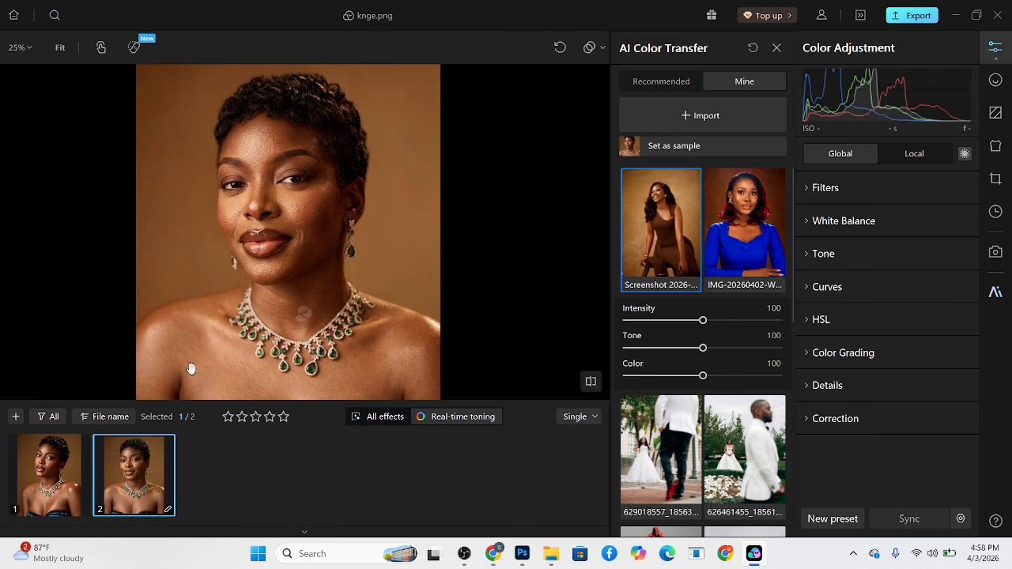
pyautogui.click(312, 363)
pyautogui.click(312, 363)
pyautogui.scroll(5, 332, 255)
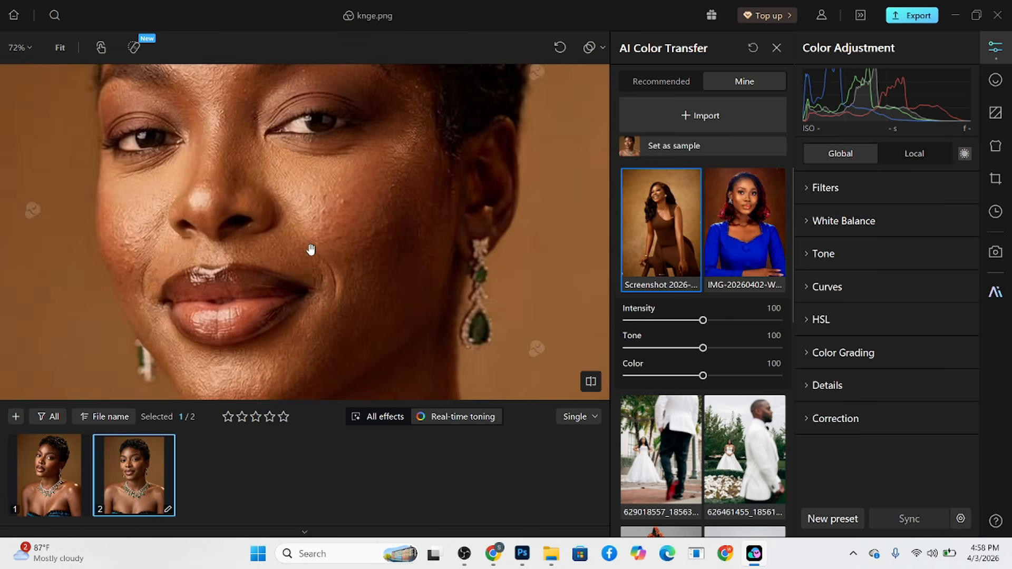
pyautogui.scroll(-5, 350, 187)
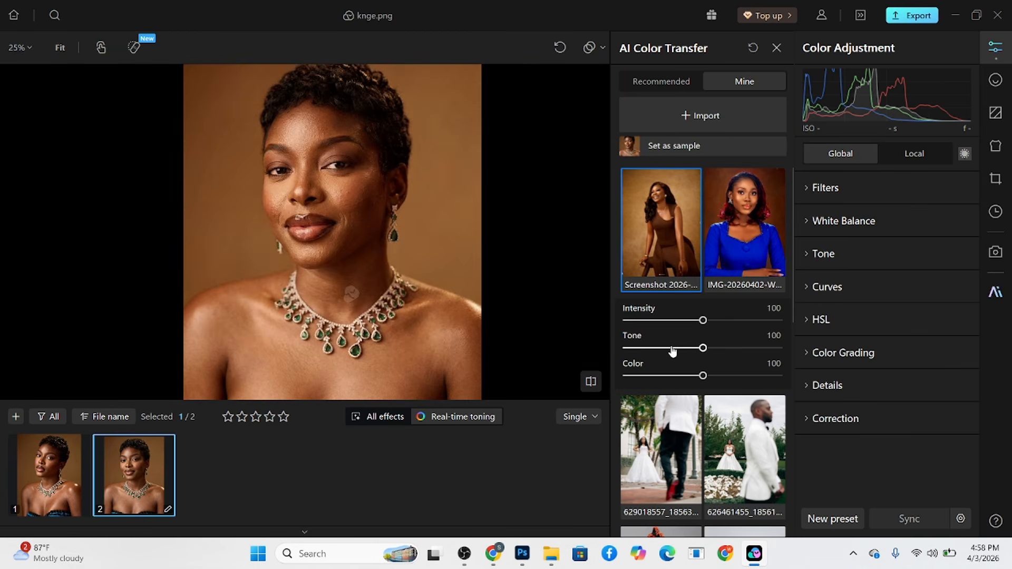
# - Set the colour transfer's Tone to 51 and reset its Color to 100
pyautogui.moveTo(672, 351); pyautogui.dragTo(629, 350)
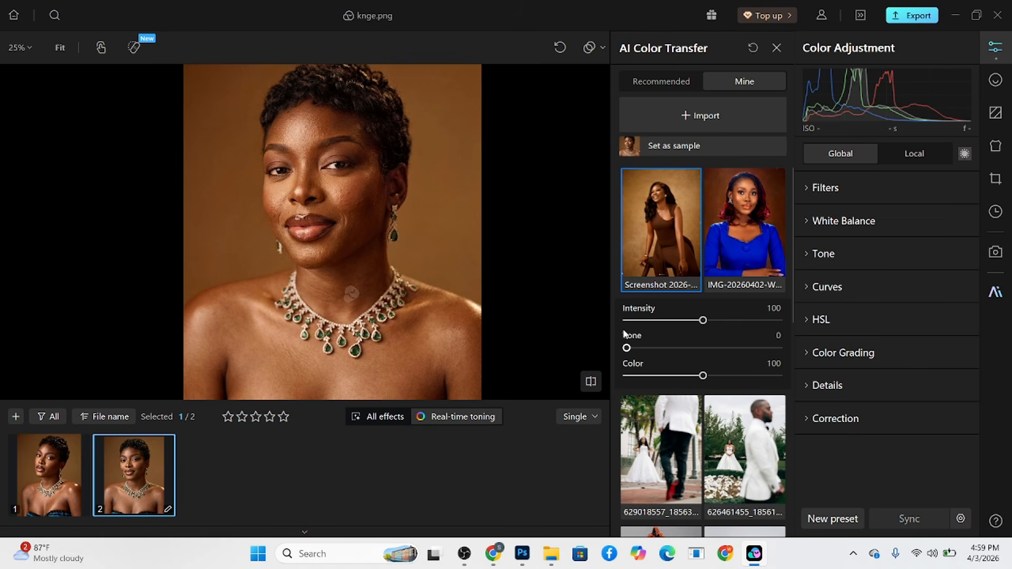
pyautogui.moveTo(626, 348); pyautogui.dragTo(779, 357)
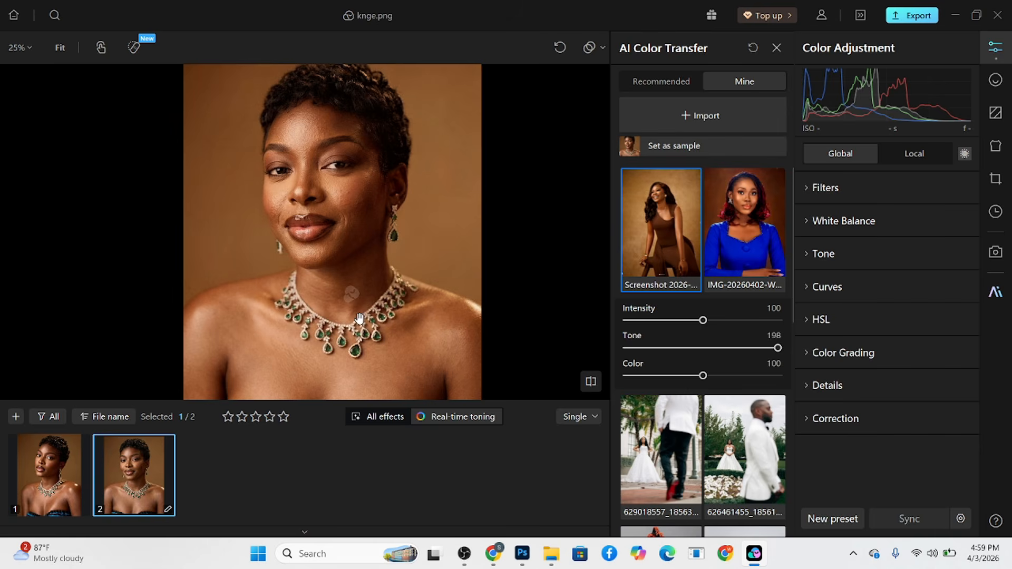
pyautogui.moveTo(700, 349); pyautogui.dragTo(763, 381)
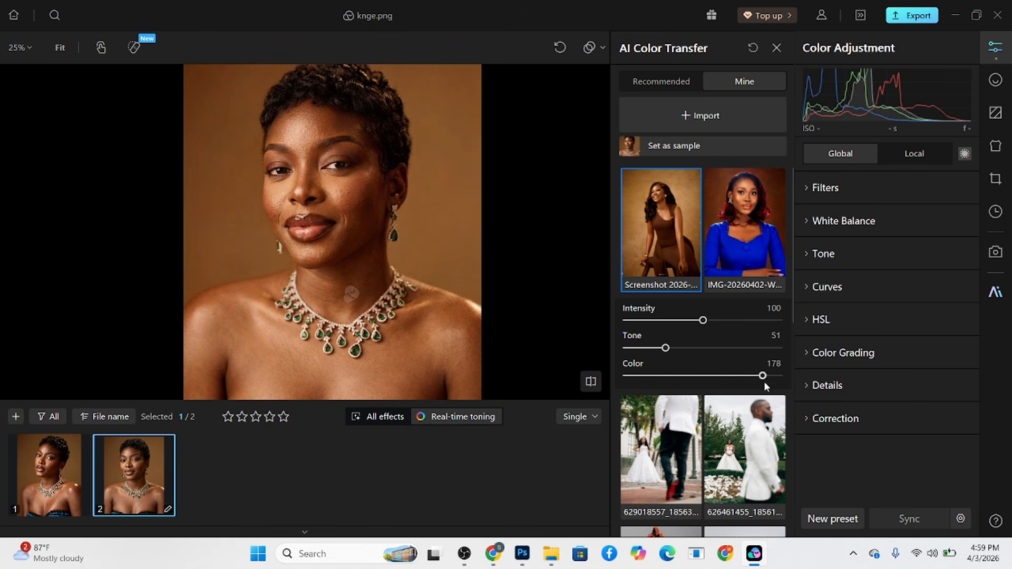
pyautogui.click(702, 375)
pyautogui.click(703, 376)
# - Set the colour transfer's Intensity to 82 and check the effect on the face
pyautogui.moveTo(702, 320); pyautogui.dragTo(785, 320)
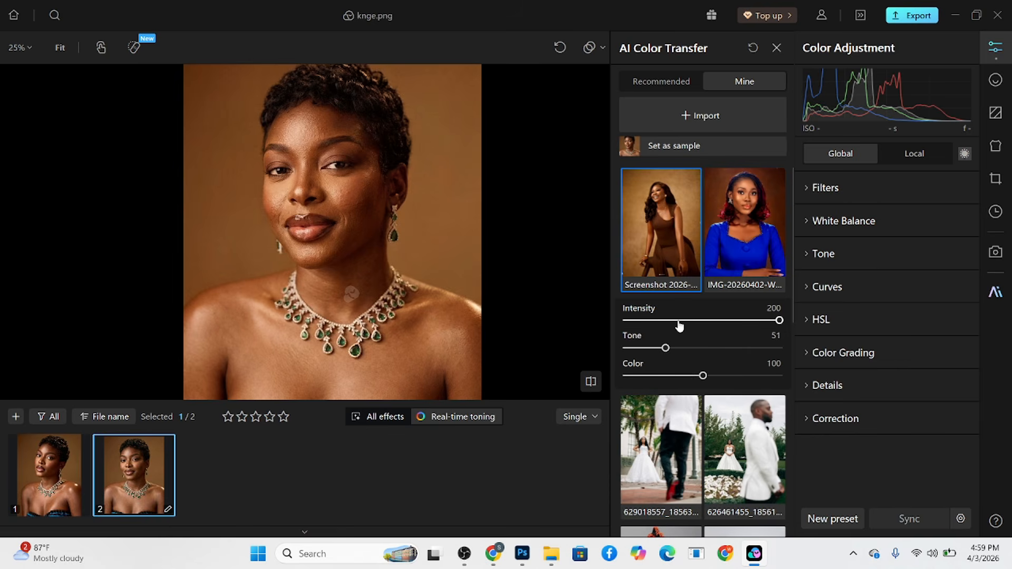
pyautogui.moveTo(723, 322); pyautogui.dragTo(691, 324)
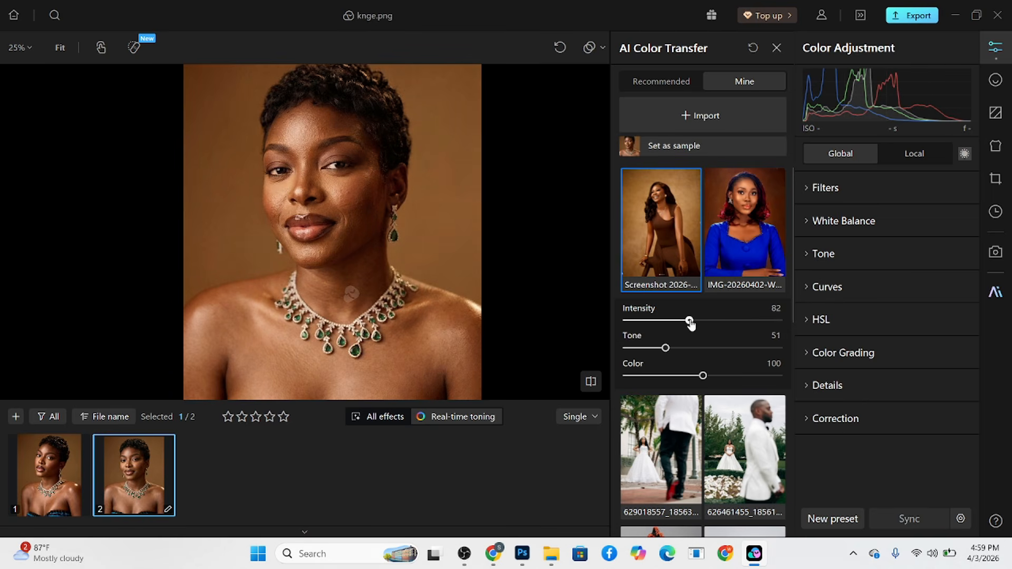
pyautogui.scroll(5, 328, 241)
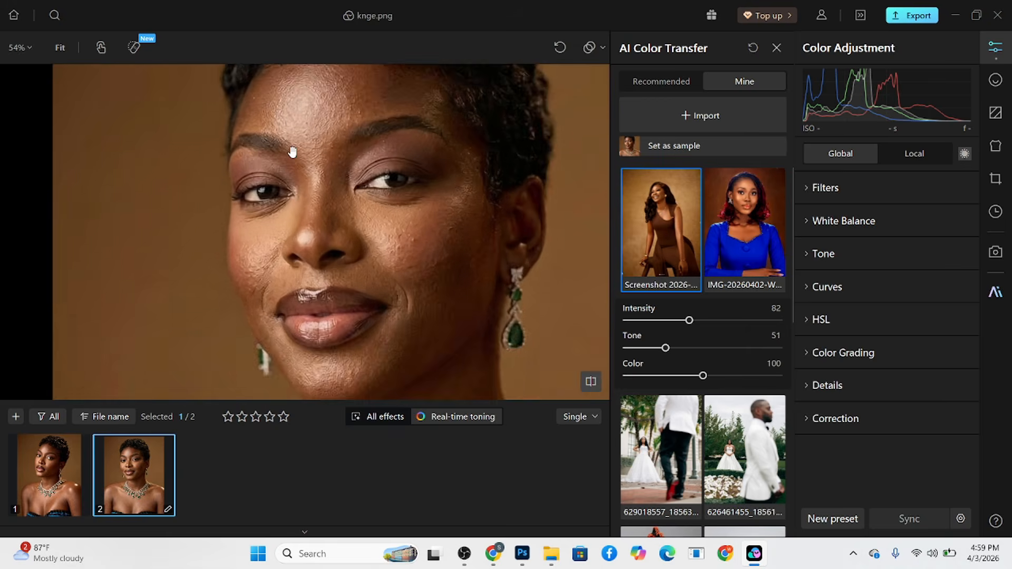
pyautogui.scroll(-4, 307, 117)
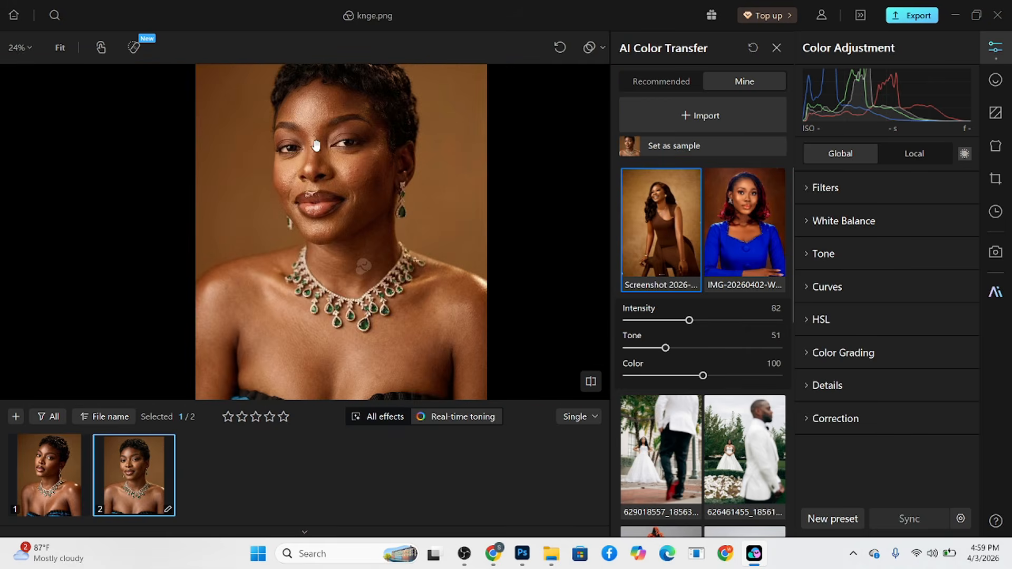
pyautogui.scroll(-2, 308, 117)
pyautogui.scroll(3, 307, 117)
# - Set Face Defocus Repair to 100 in the female blemish-removal retouch settings
pyautogui.click(996, 82)
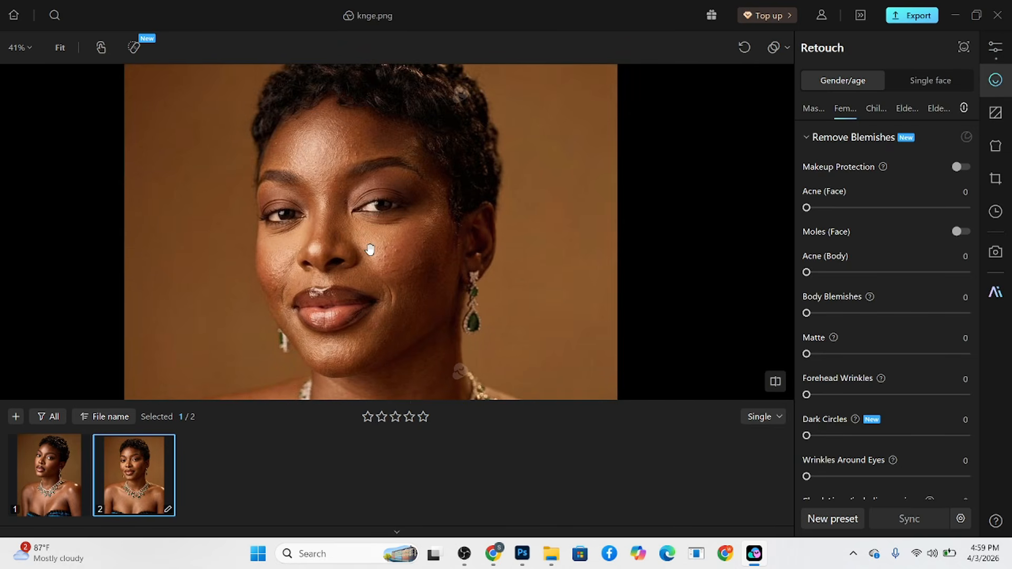
pyautogui.scroll(-3, 888, 295)
pyautogui.scroll(-4, 891, 305)
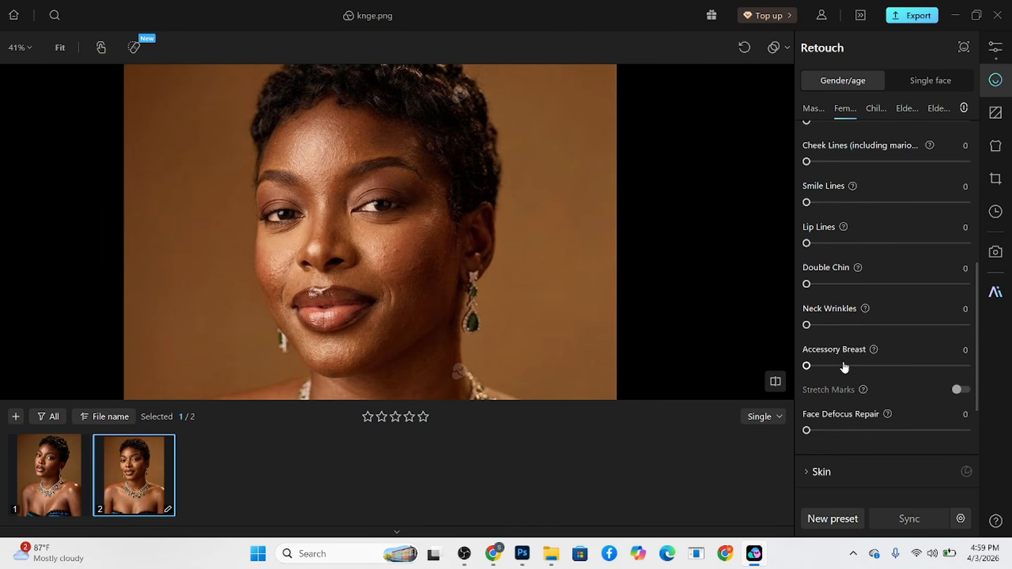
pyautogui.moveTo(806, 430); pyautogui.dragTo(968, 431)
pyautogui.scroll(6, 385, 182)
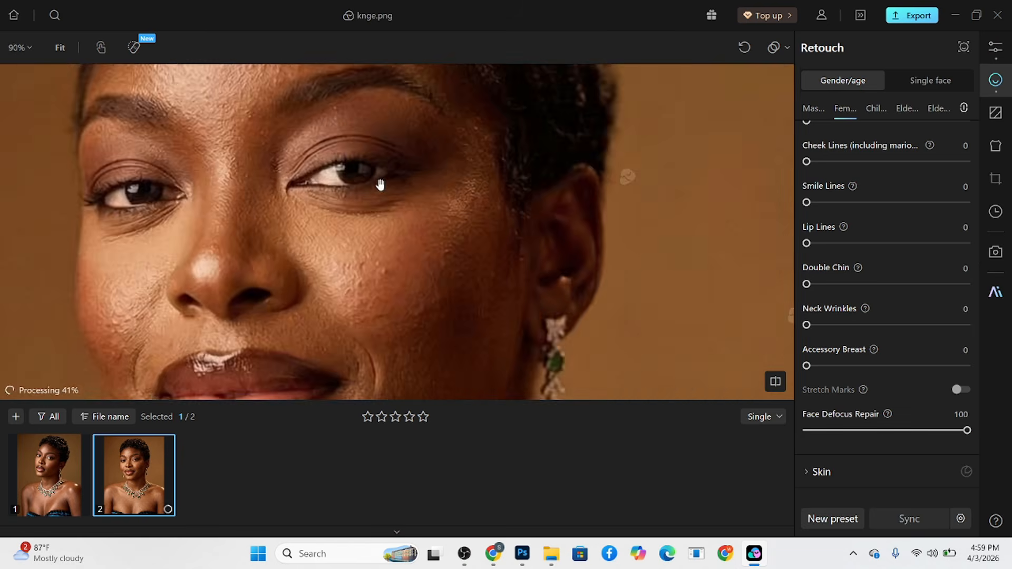
pyautogui.scroll(-6, 384, 229)
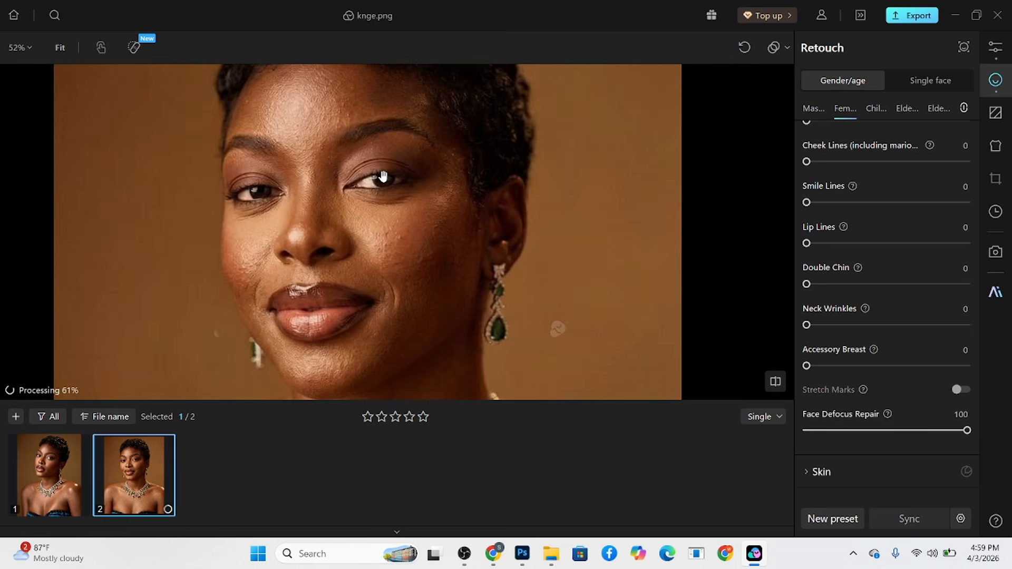
# - Set blemish removal to 96 for face acne and 100 for both body acne and body blemishes
pyautogui.scroll(5, 864, 220)
pyautogui.scroll(3, 864, 220)
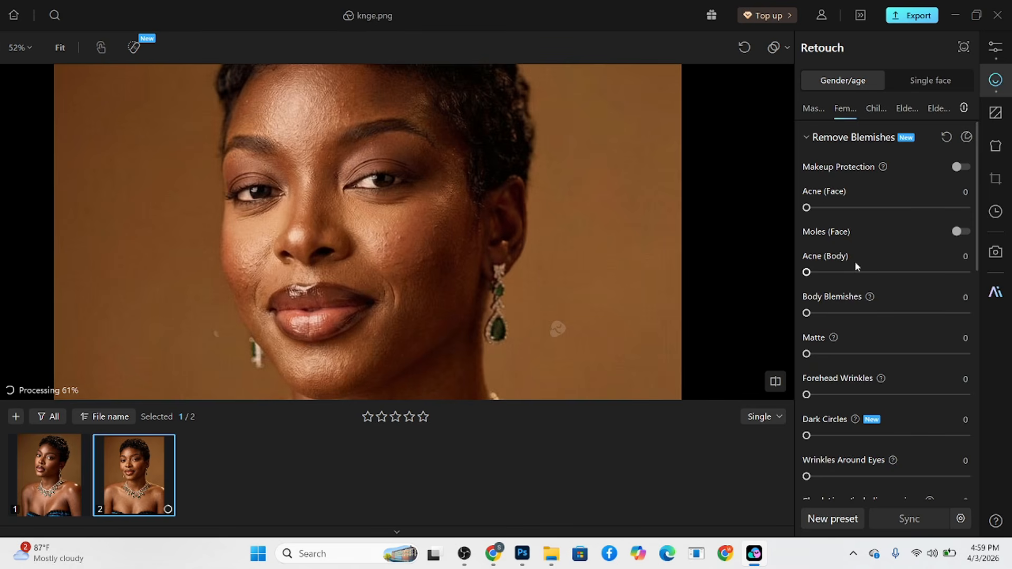
pyautogui.moveTo(820, 210); pyautogui.dragTo(961, 210)
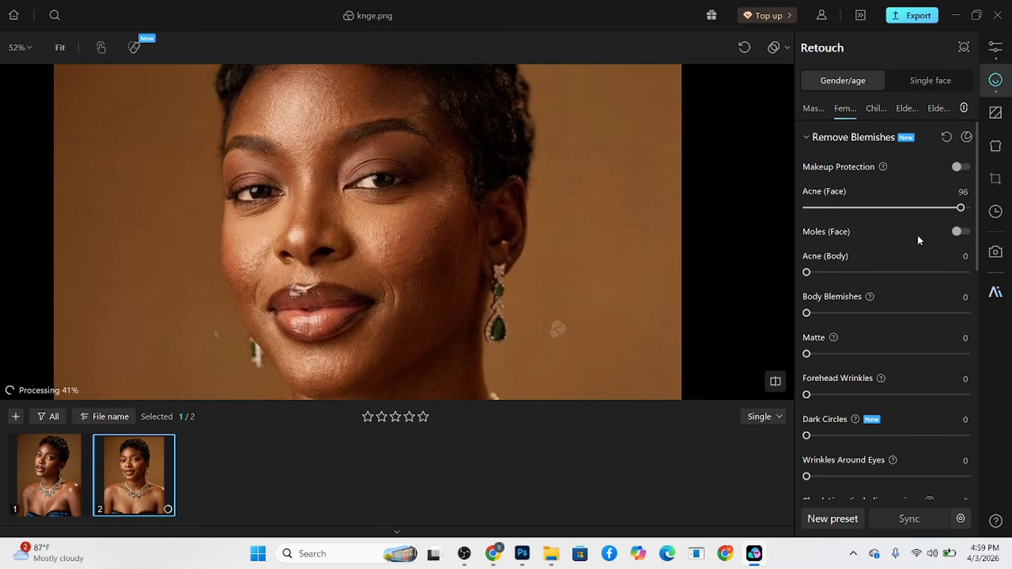
pyautogui.moveTo(833, 274); pyautogui.dragTo(969, 281)
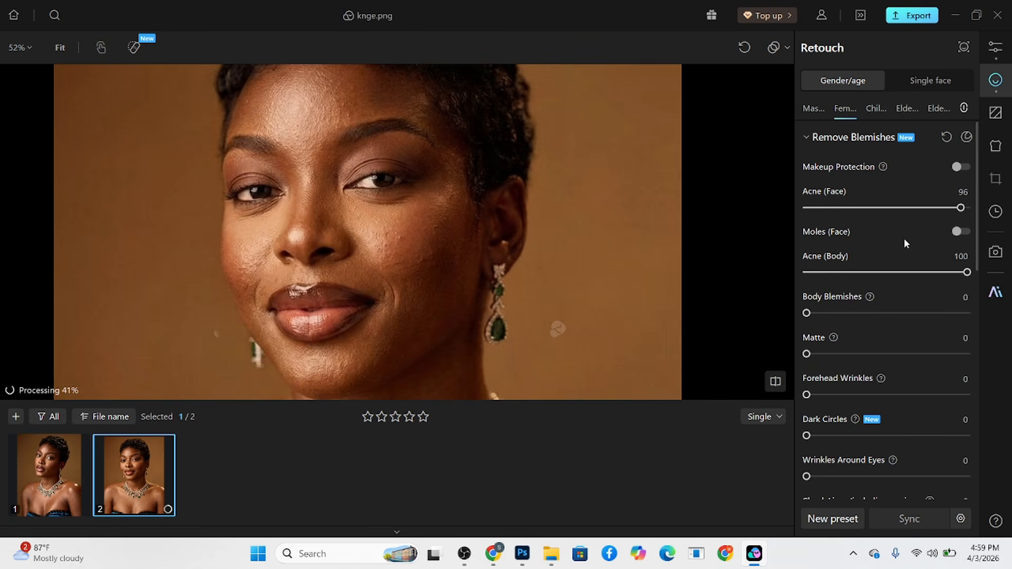
pyautogui.moveTo(861, 316); pyautogui.dragTo(972, 316)
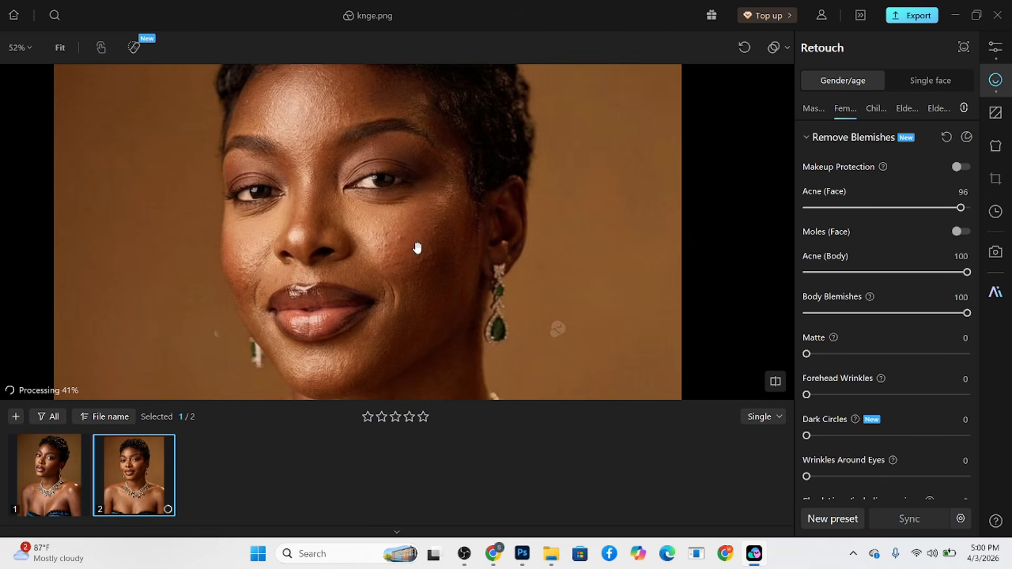
pyautogui.scroll(-5, 868, 388)
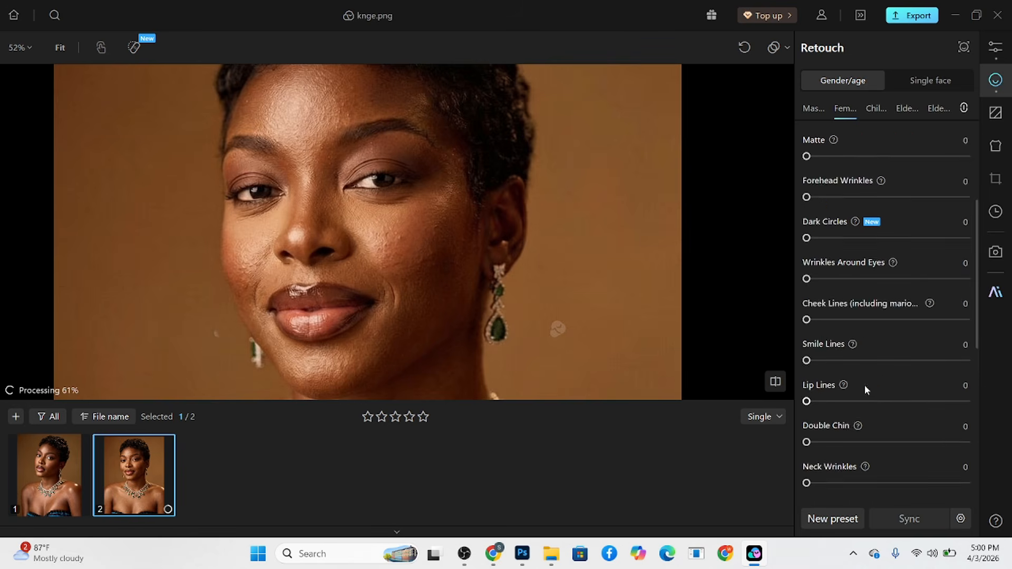
pyautogui.scroll(-2, 864, 388)
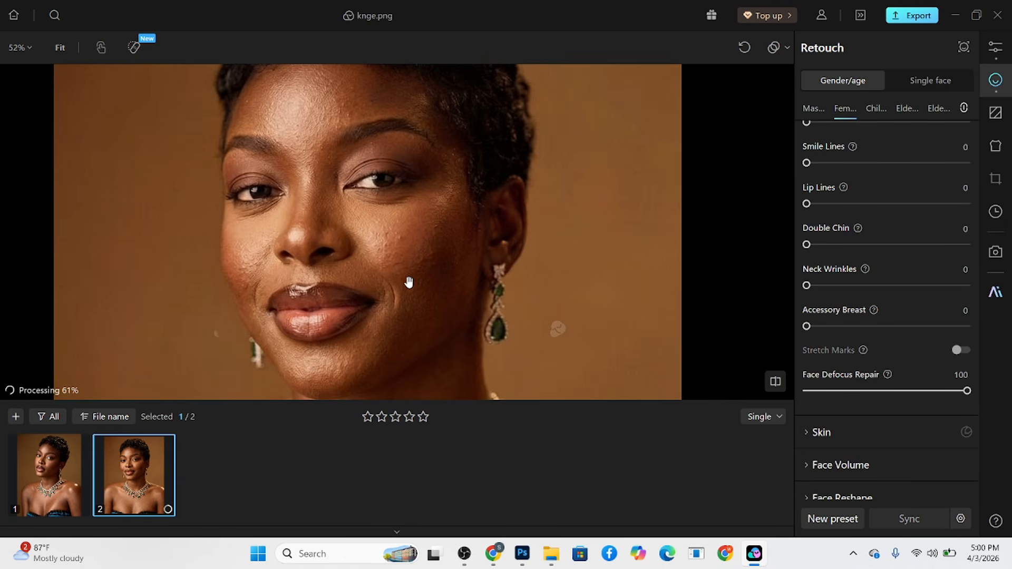
pyautogui.scroll(-5, 369, 243)
pyautogui.scroll(6, 379, 216)
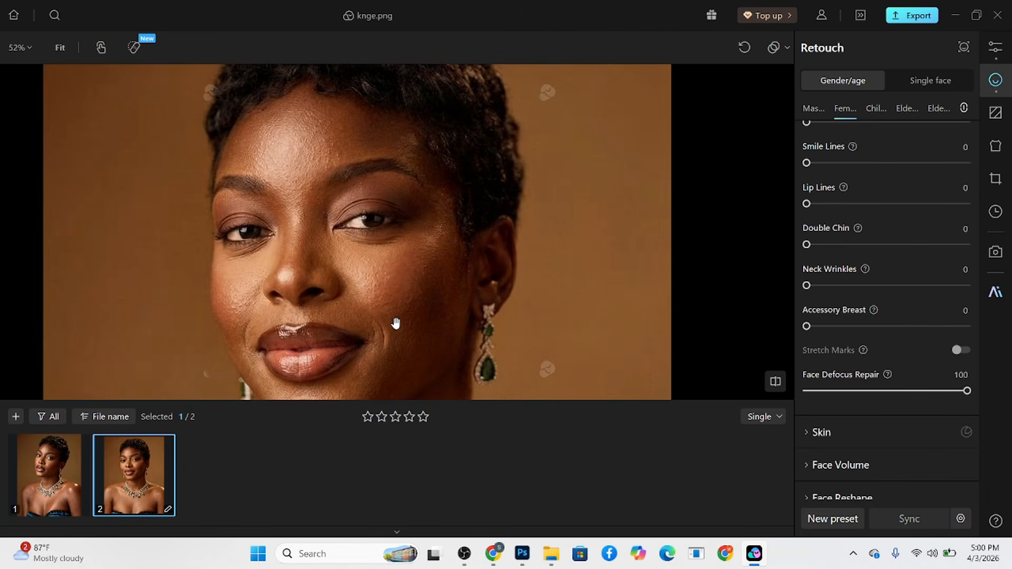
pyautogui.scroll(3, 380, 316)
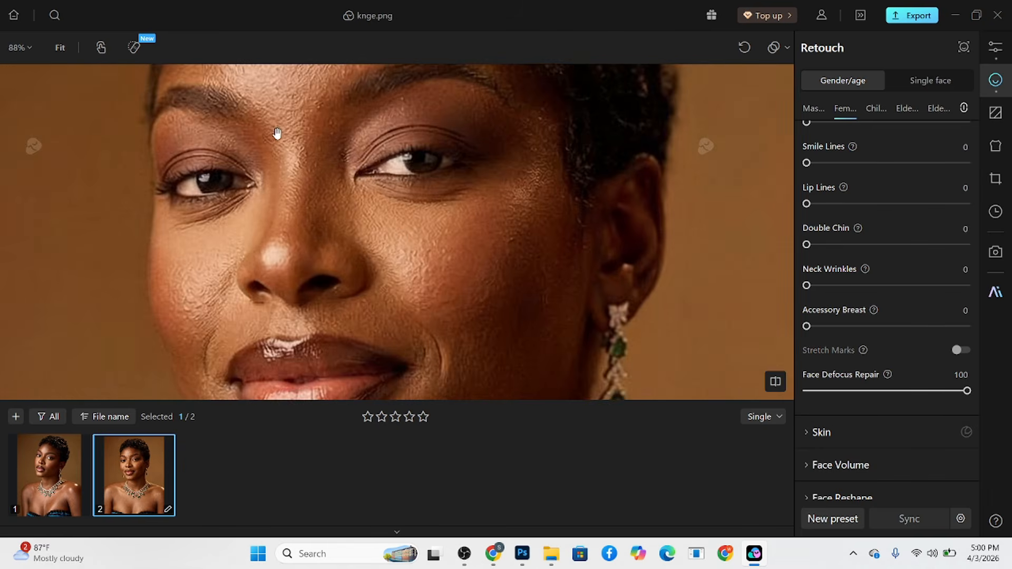
pyautogui.scroll(-3, 381, 225)
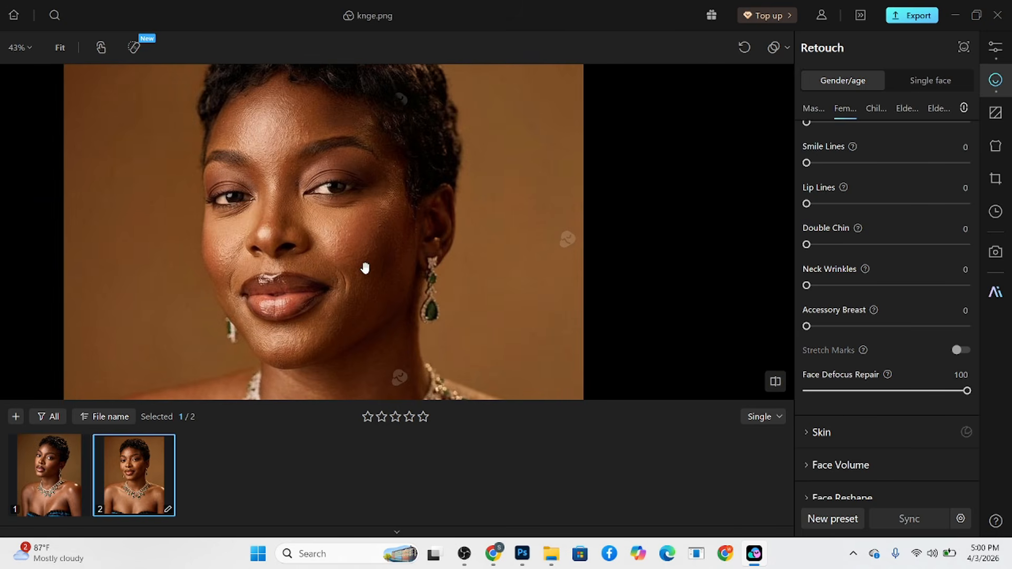
# - Set the skin retouch's Neutral Gray Leveling to 100
pyautogui.scroll(-2, 843, 369)
pyautogui.click(835, 355)
pyautogui.scroll(-2, 831, 368)
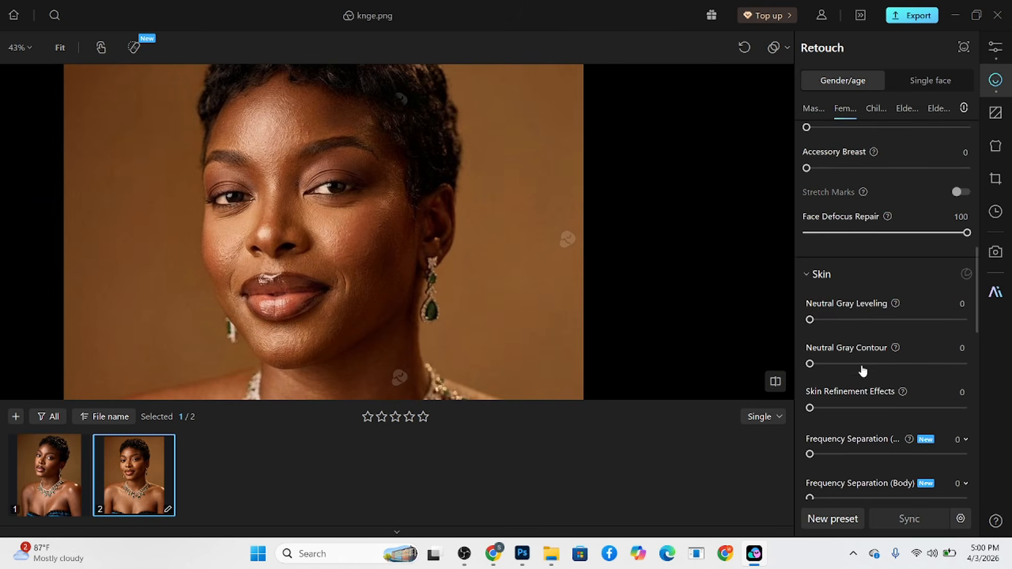
pyautogui.scroll(4, 350, 199)
pyautogui.scroll(-1, 328, 158)
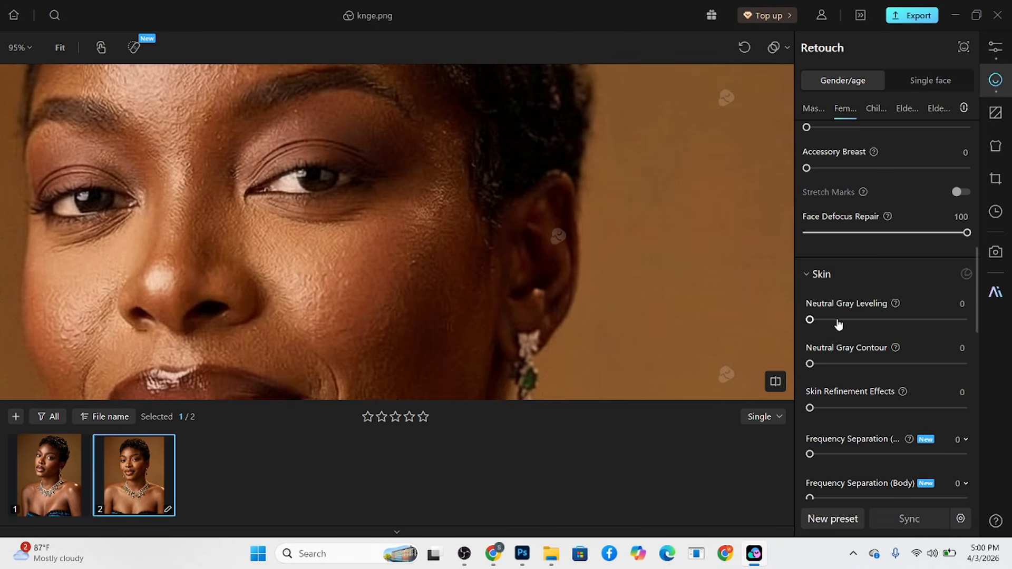
pyautogui.moveTo(836, 322); pyautogui.dragTo(966, 319)
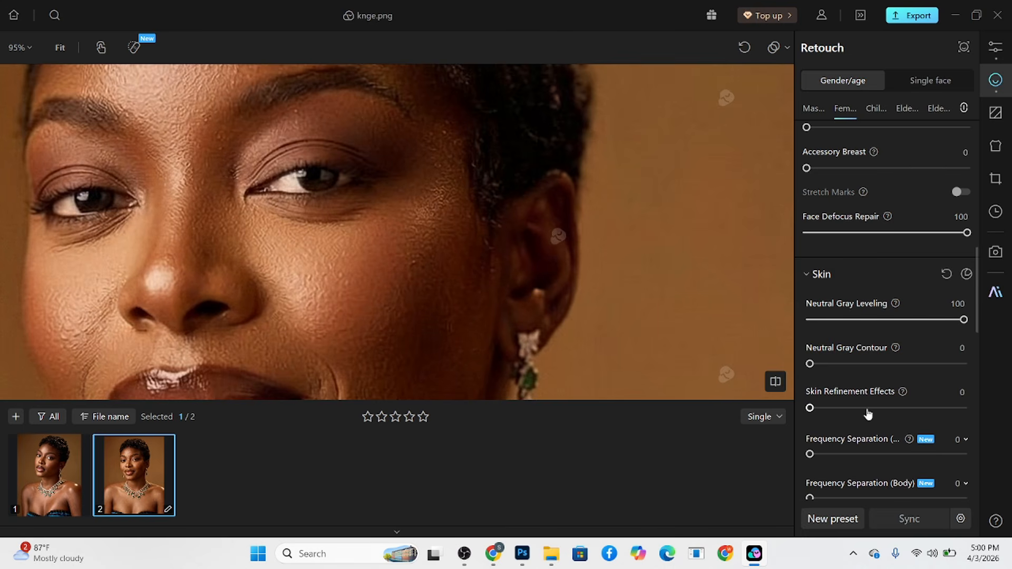
# - Set Skin Refinement Effects to 59 and Neutral Gray Contour to 61 for the skin
pyautogui.click(901, 408)
pyautogui.scroll(-2, 373, 189)
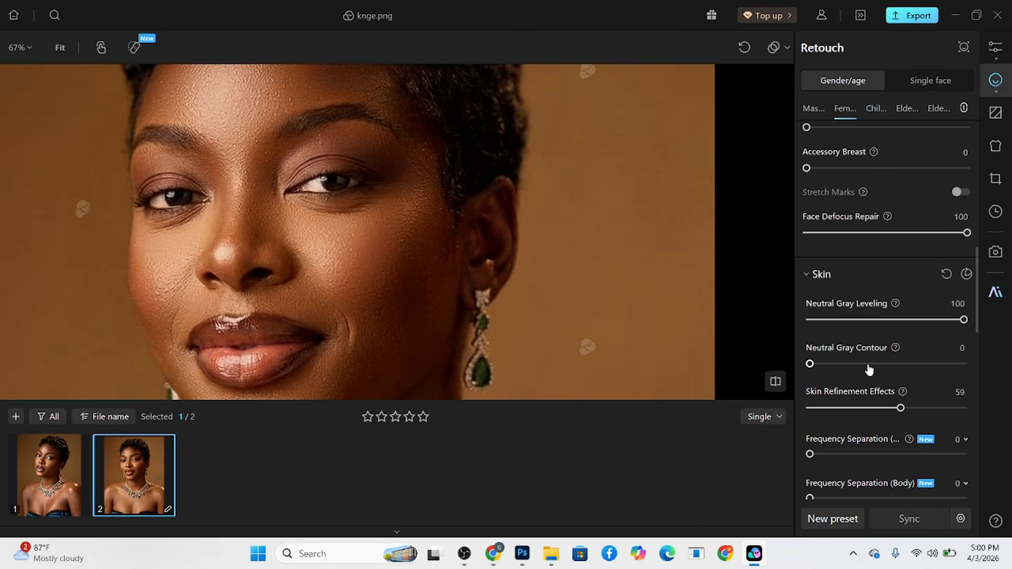
pyautogui.moveTo(808, 364); pyautogui.dragTo(905, 365)
pyautogui.scroll(-3, 451, 198)
pyautogui.scroll(5, 380, 163)
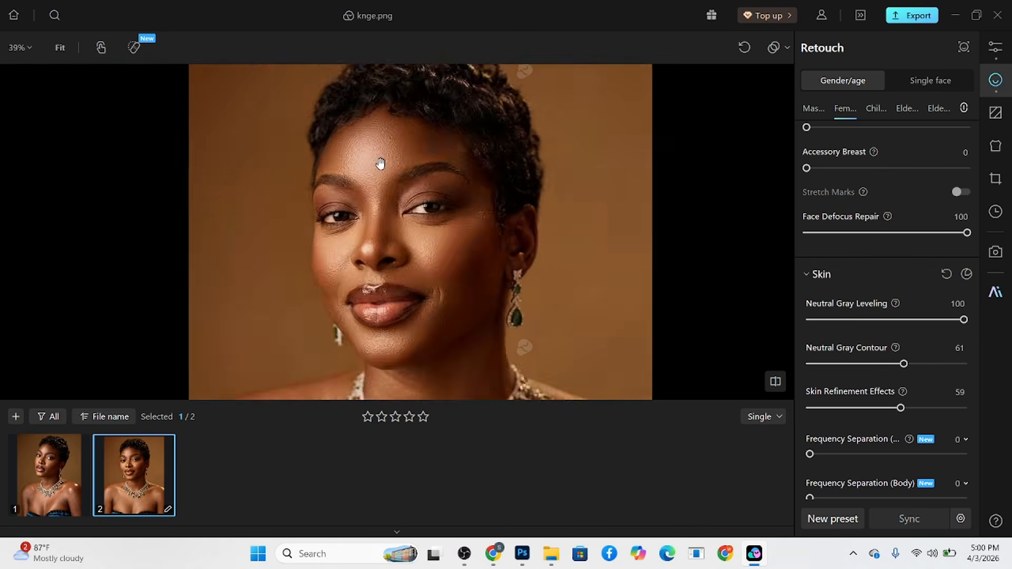
# - Try the face Frequency Separation at 51 with High-frequency enhancement at 85 and Low-frequency smoothing at 52
pyautogui.scroll(-3, 391, 258)
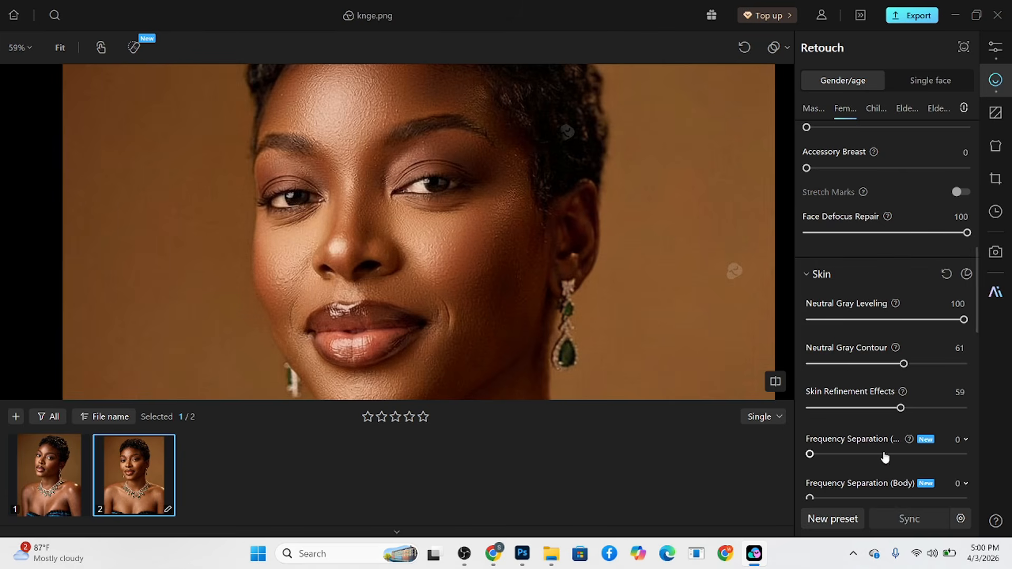
pyautogui.scroll(-1, 846, 414)
pyautogui.moveTo(847, 415)
pyautogui.mouseDown()
pyautogui.moveTo(896, 415)
pyautogui.moveTo(923, 447)
pyautogui.moveTo(889, 479)
pyautogui.mouseUp()
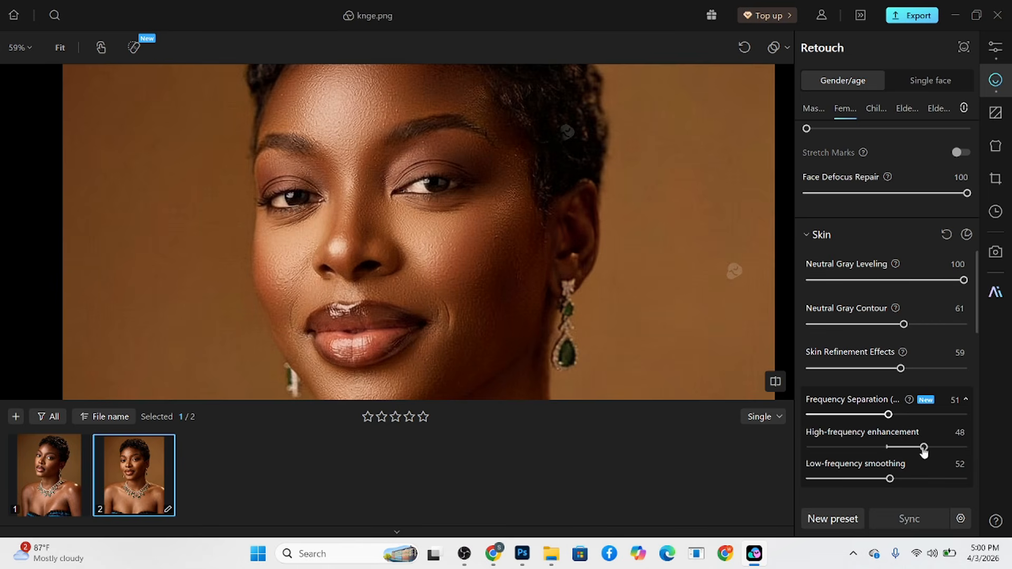
pyautogui.moveTo(923, 448); pyautogui.dragTo(952, 448)
pyautogui.scroll(3, 423, 204)
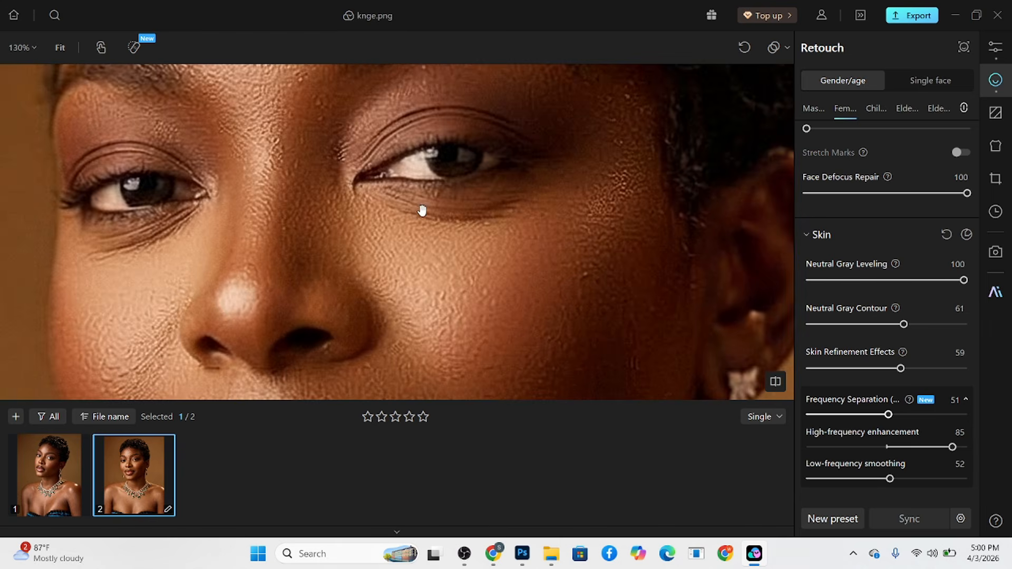
pyautogui.scroll(-3, 422, 210)
pyautogui.scroll(1, 345, 171)
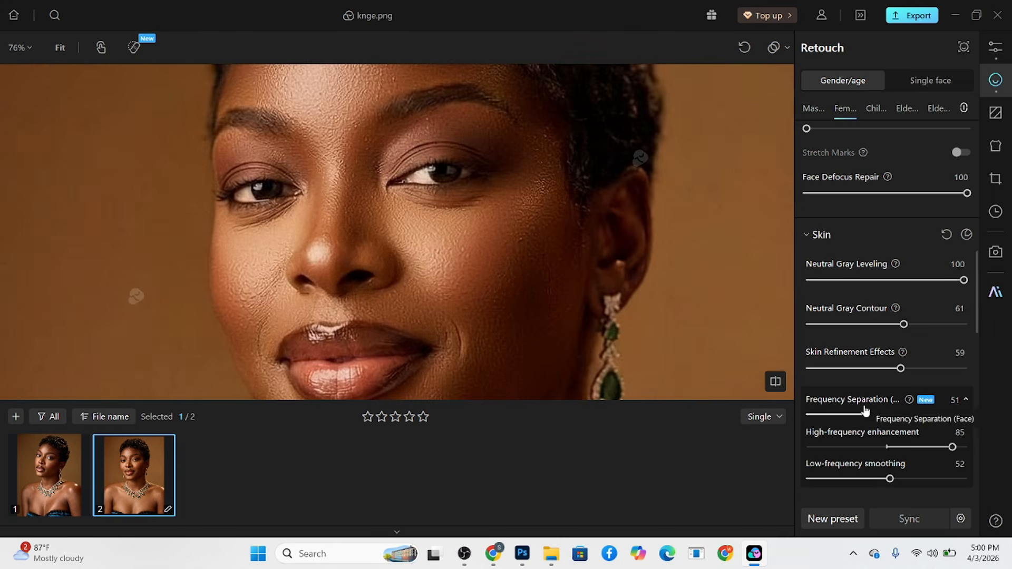
# - Reduce the face Frequency Separation to 0 and its High-frequency enhancement to 10
pyautogui.moveTo(864, 413); pyautogui.dragTo(832, 415)
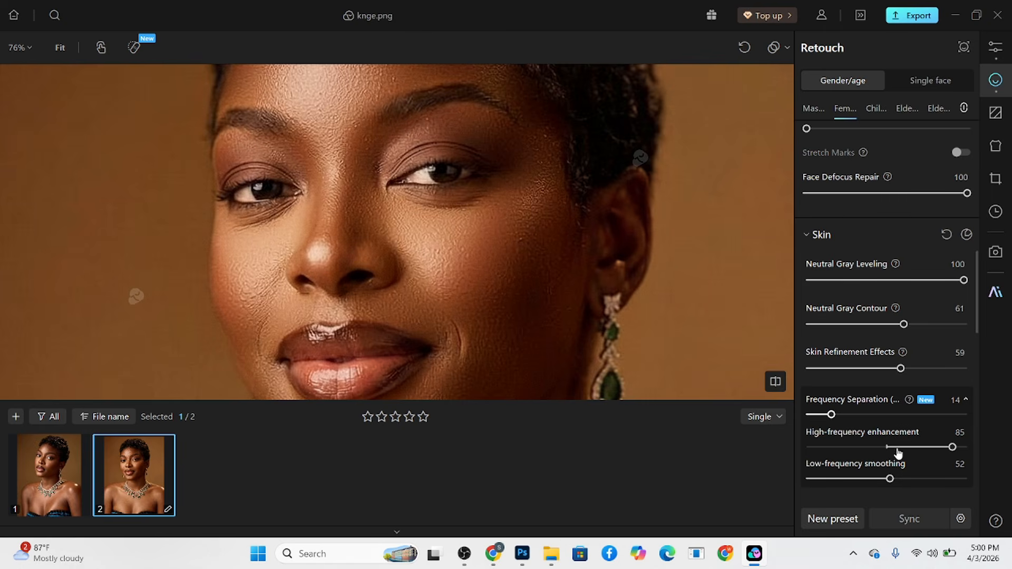
pyautogui.moveTo(897, 453)
pyautogui.mouseDown()
pyautogui.moveTo(843, 448)
pyautogui.moveTo(893, 447)
pyautogui.mouseUp()
pyautogui.moveTo(830, 416); pyautogui.dragTo(808, 415)
# - Set the body Frequency Separation to 100 with High-frequency enhancement at 36 and Low-frequency smoothing at 100
pyautogui.scroll(-3, 364, 116)
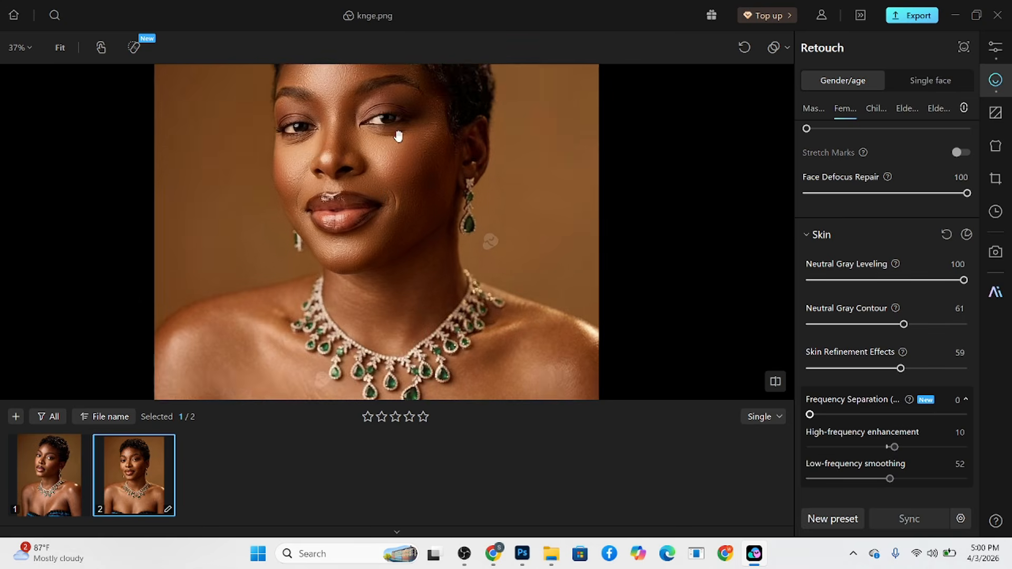
pyautogui.moveTo(398, 135); pyautogui.dragTo(381, 46)
pyautogui.scroll(-3, 858, 408)
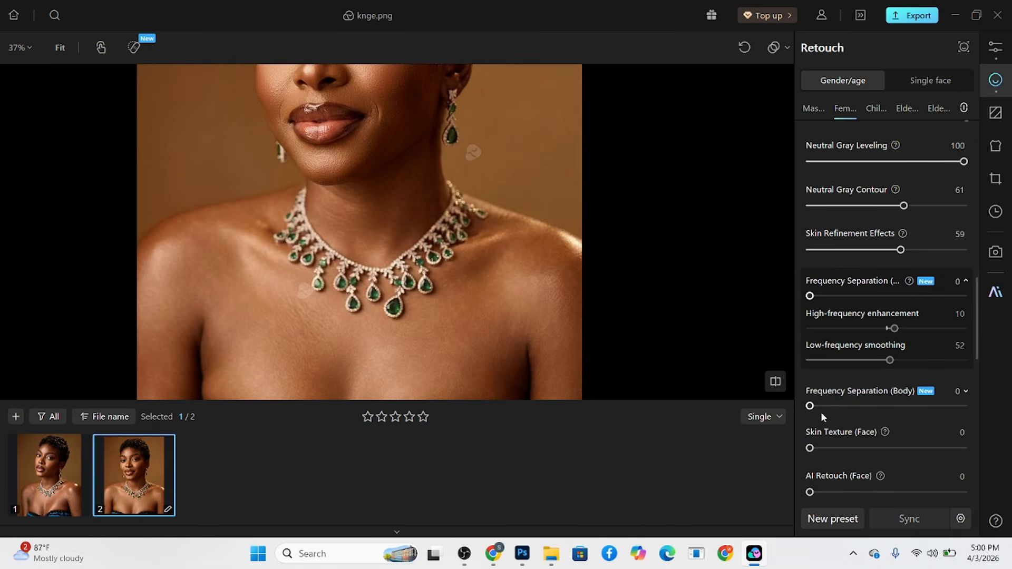
pyautogui.click(960, 406)
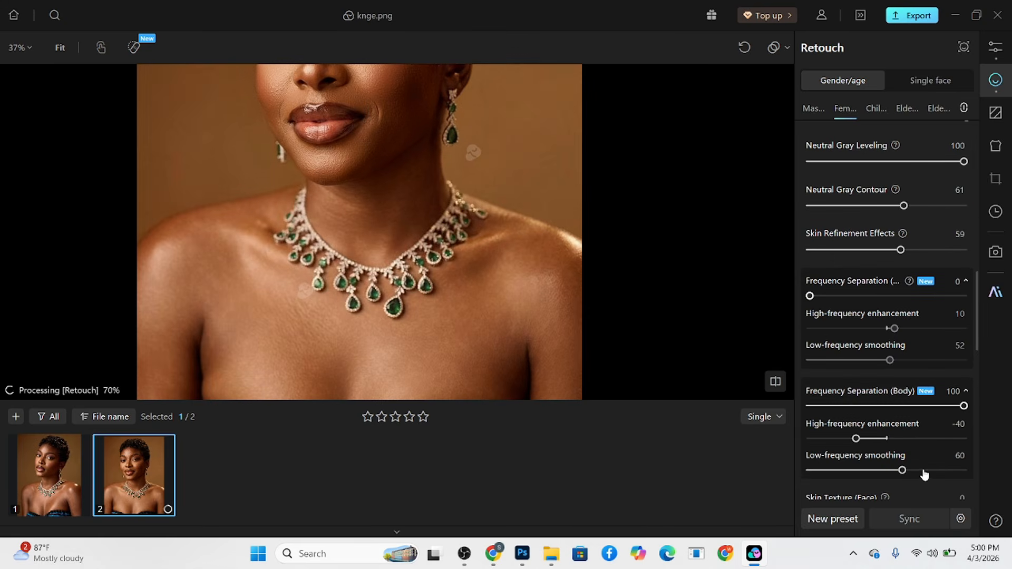
pyautogui.moveTo(902, 470); pyautogui.dragTo(973, 477)
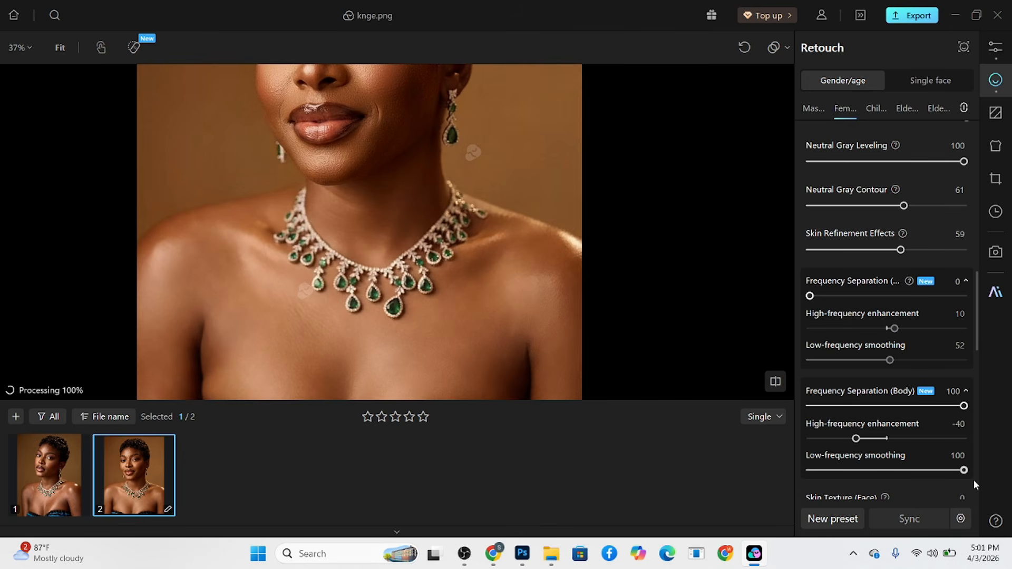
pyautogui.moveTo(879, 450); pyautogui.dragTo(915, 446)
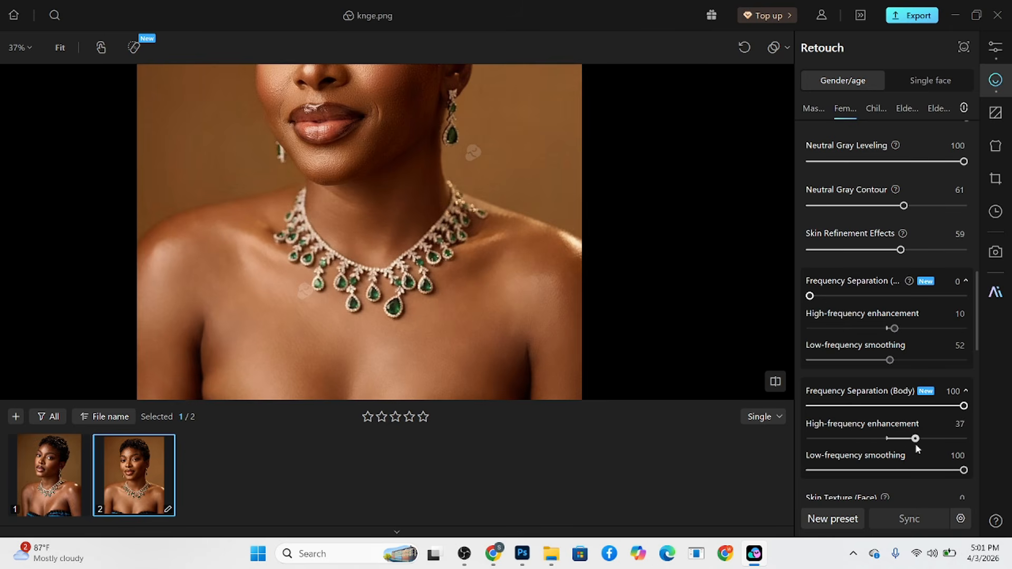
pyautogui.scroll(-2, 515, 283)
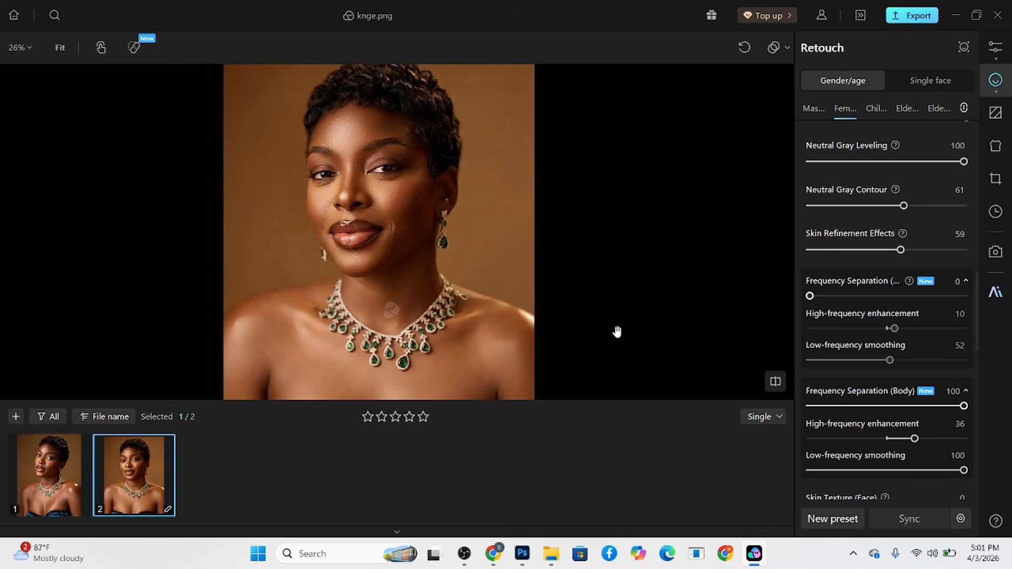
# - Set Skin Tone Balance to 50 for Body and 35 for Multiple
pyautogui.scroll(-8, 892, 325)
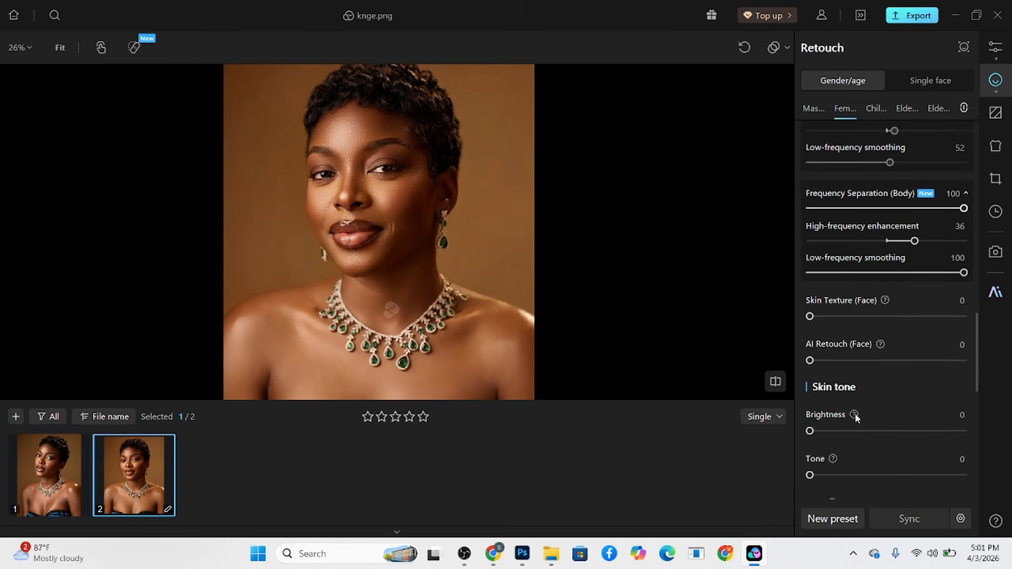
pyautogui.scroll(-1, 843, 406)
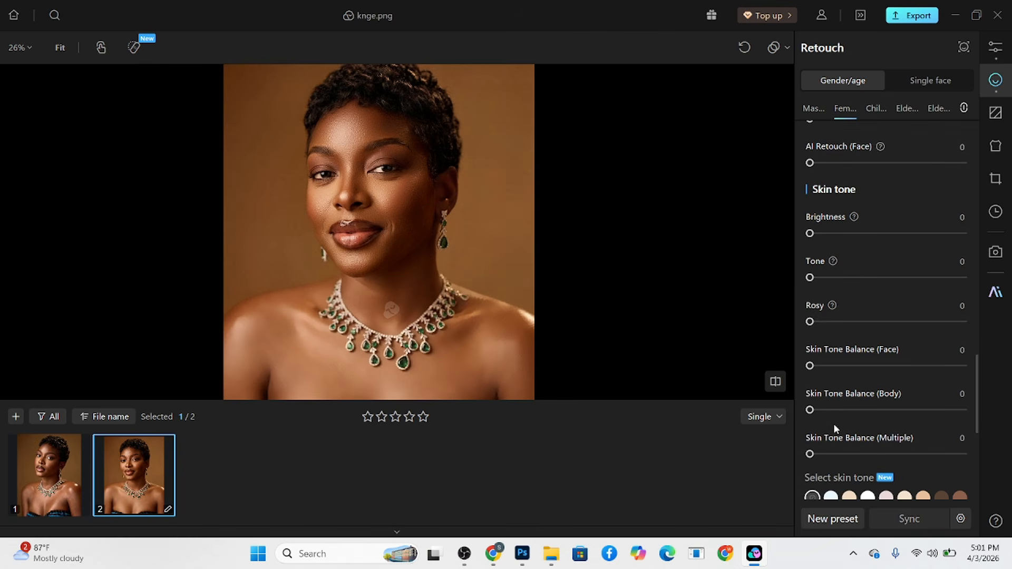
pyautogui.scroll(-1, 834, 428)
pyautogui.moveTo(835, 370); pyautogui.dragTo(886, 371)
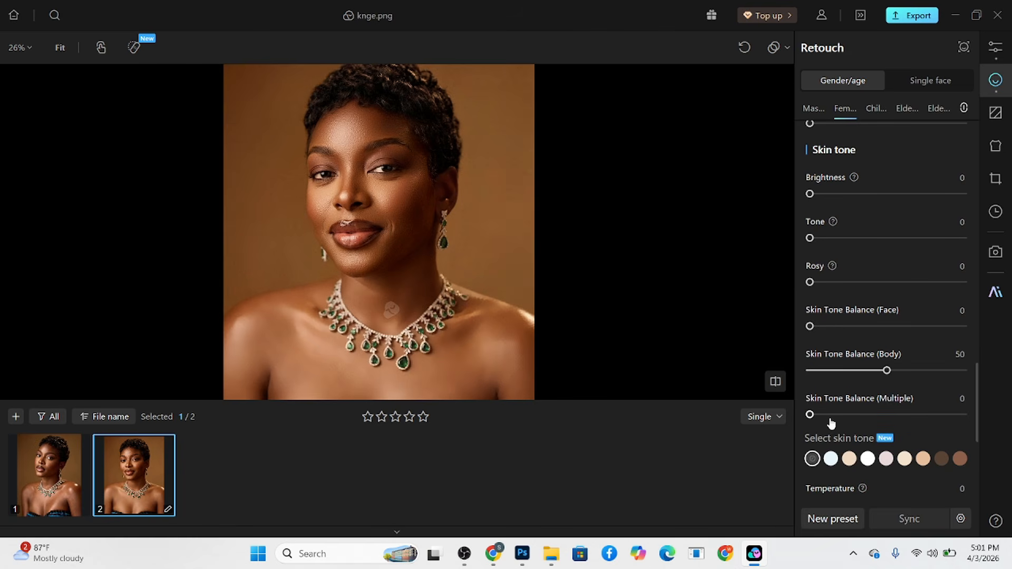
pyautogui.moveTo(830, 416); pyautogui.dragTo(864, 416)
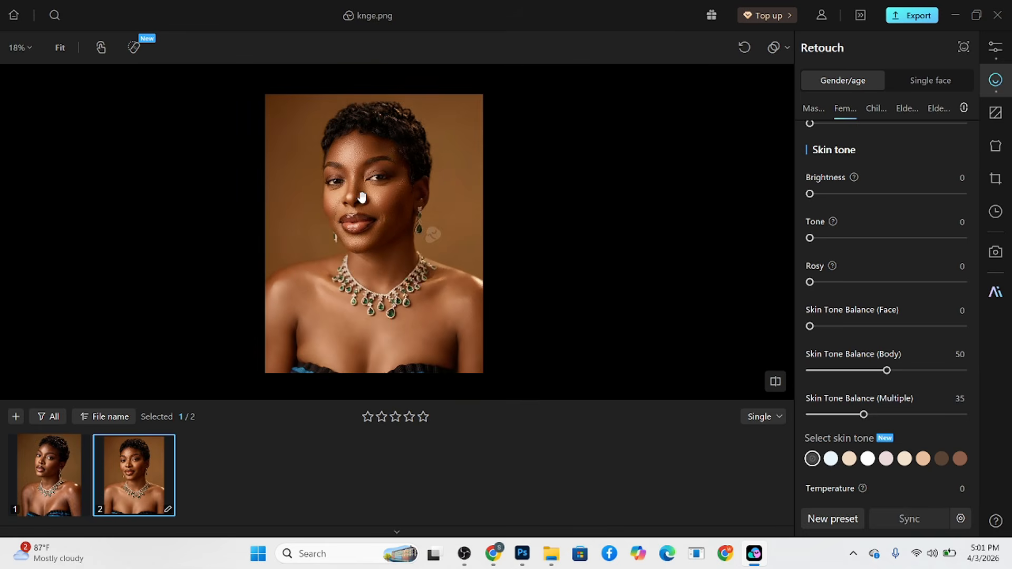
pyautogui.scroll(-2, 943, 390)
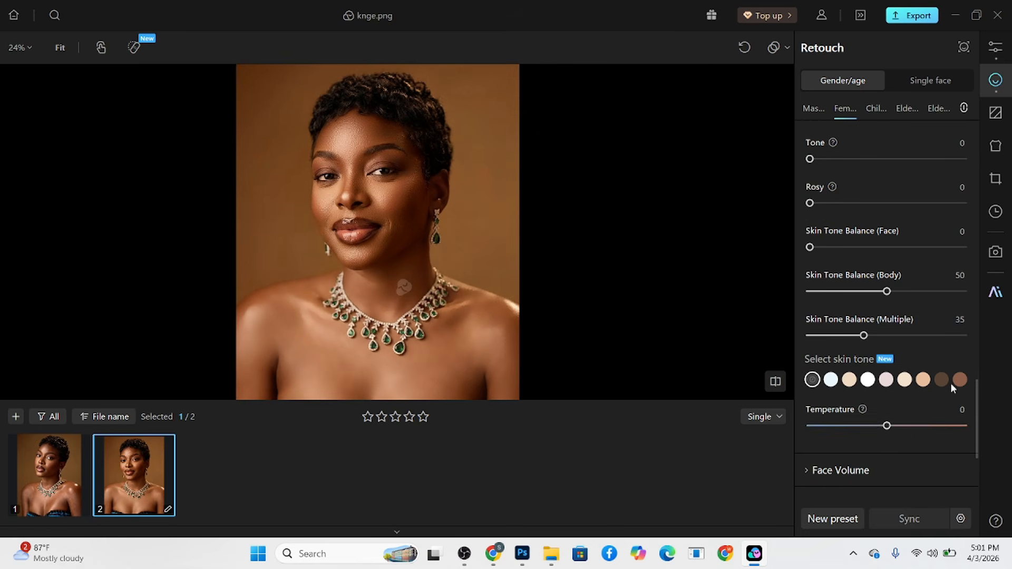
# - Set the skin tone Temperature to 27 and apply the reddish-brown skin tone swatch at intensity 13
pyautogui.click(907, 426)
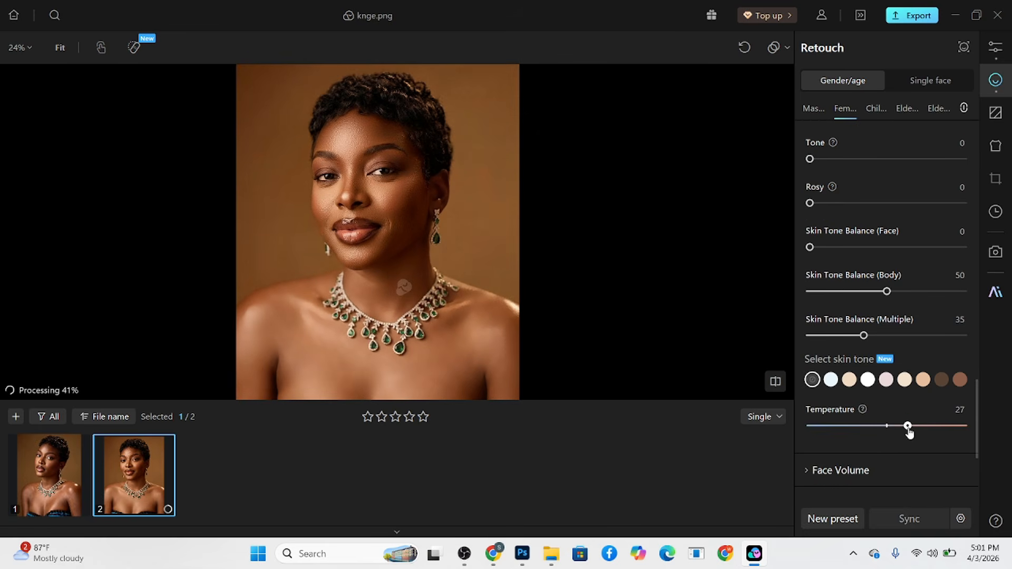
pyautogui.click(961, 383)
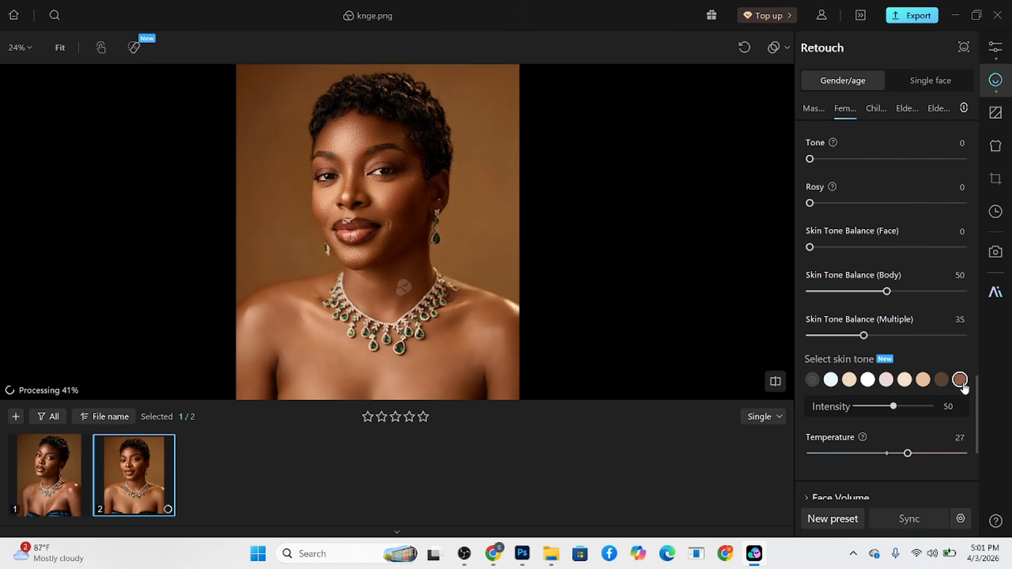
pyautogui.click(865, 406)
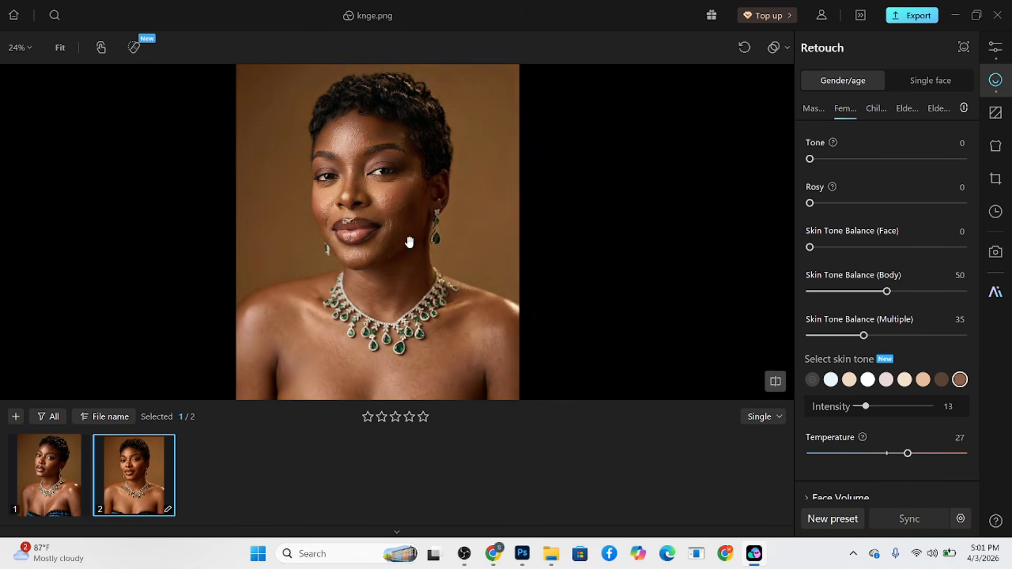
pyautogui.scroll(1, 400, 235)
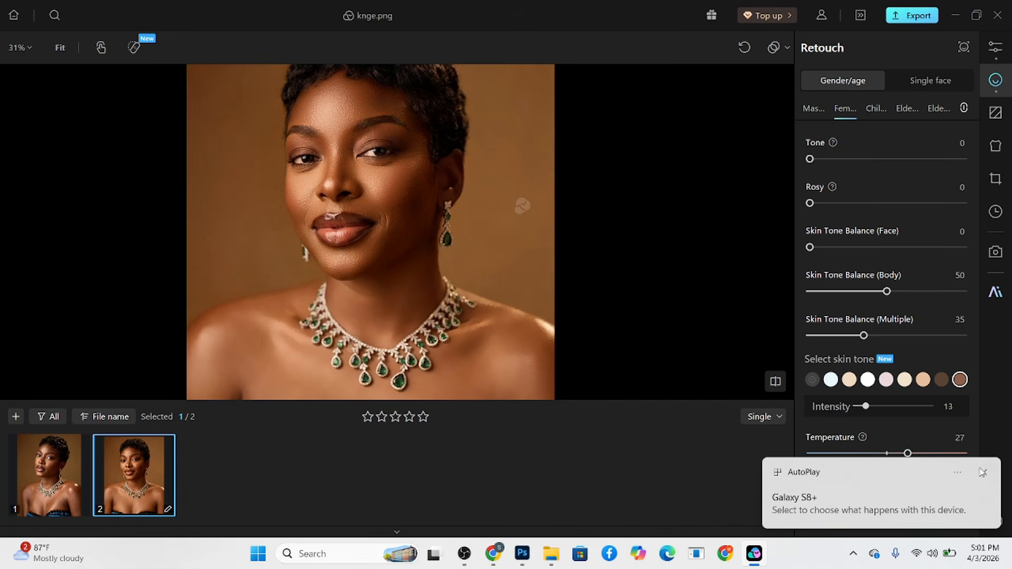
pyautogui.scroll(-2, 378, 184)
pyautogui.scroll(2, 378, 184)
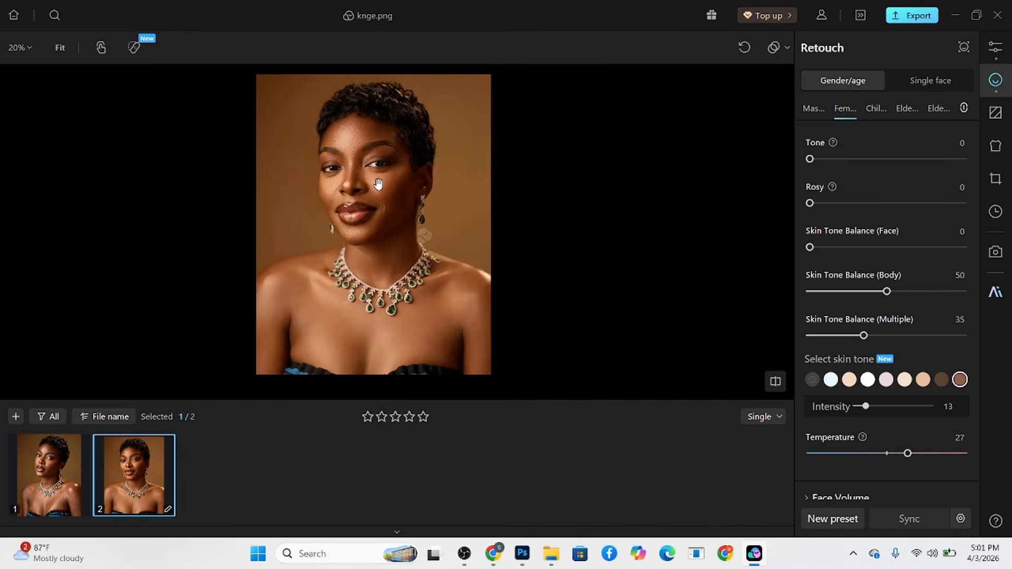
# - Set Enhance Eye Makeup to 100 and Enhance Eyebrows to 40 in the makeup settings
pyautogui.scroll(3, 346, 132)
pyautogui.moveTo(391, 241); pyautogui.dragTo(353, 255)
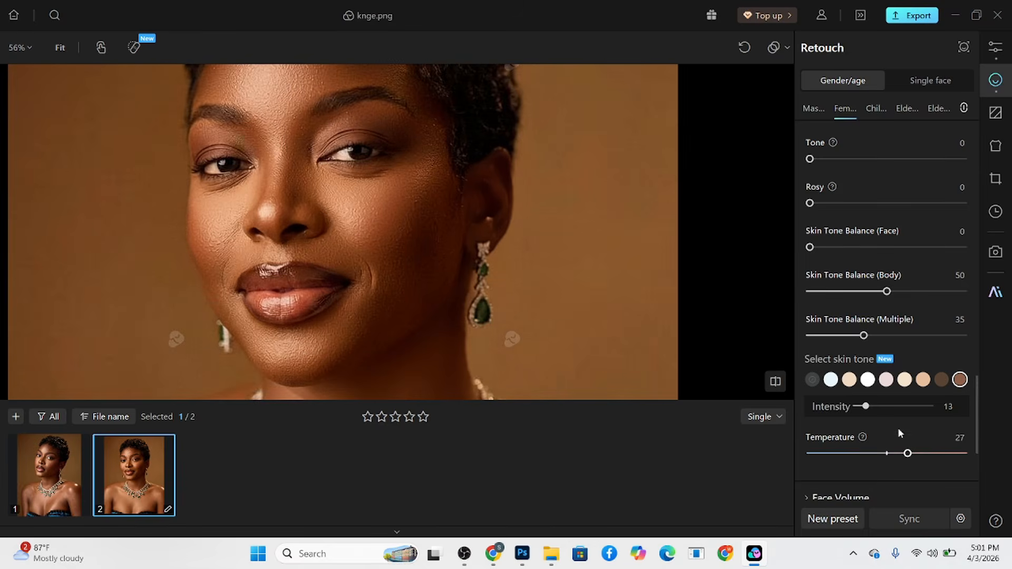
pyautogui.scroll(-4, 897, 427)
pyautogui.click(848, 454)
pyautogui.scroll(-4, 890, 427)
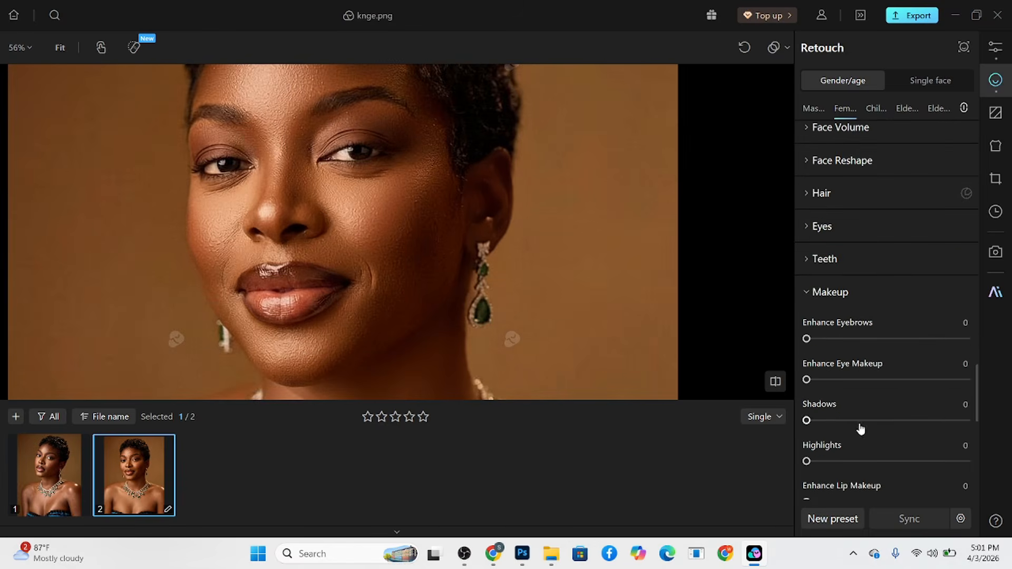
pyautogui.moveTo(839, 381); pyautogui.dragTo(967, 384)
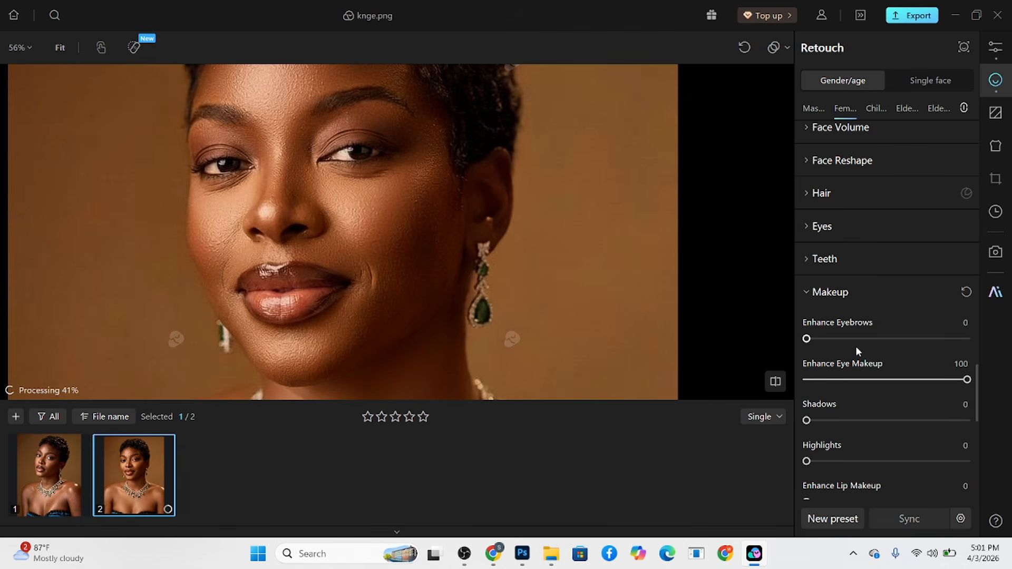
pyautogui.moveTo(856, 339); pyautogui.dragTo(871, 340)
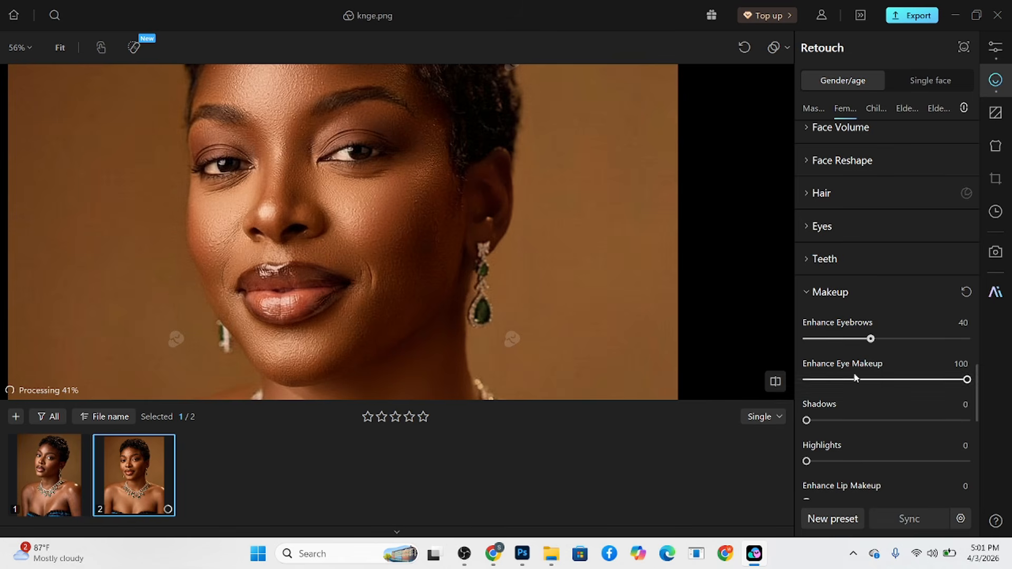
# - Set the makeup Shadows to 38, Highlights to 33, Enhance Lip Makeup to 93 and Enhance Blush to 51
pyautogui.click(839, 420)
pyautogui.moveTo(831, 462); pyautogui.dragTo(859, 461)
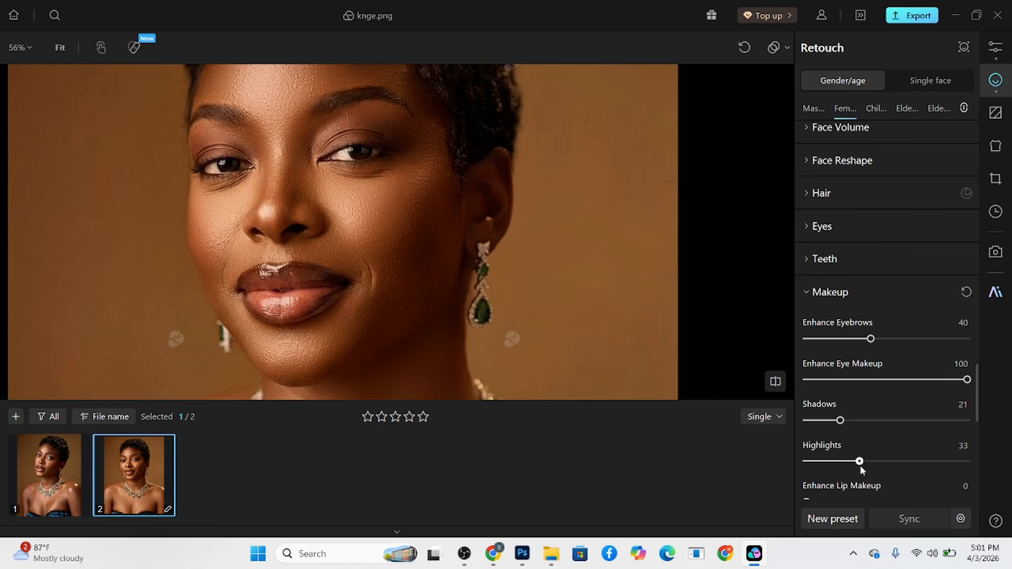
pyautogui.moveTo(855, 421)
pyautogui.mouseDown()
pyautogui.moveTo(867, 420)
pyautogui.moveTo(846, 426)
pyautogui.moveTo(956, 426)
pyautogui.mouseUp()
pyautogui.scroll(-2, 864, 411)
pyautogui.moveTo(833, 465); pyautogui.dragTo(888, 464)
pyautogui.scroll(-3, 361, 222)
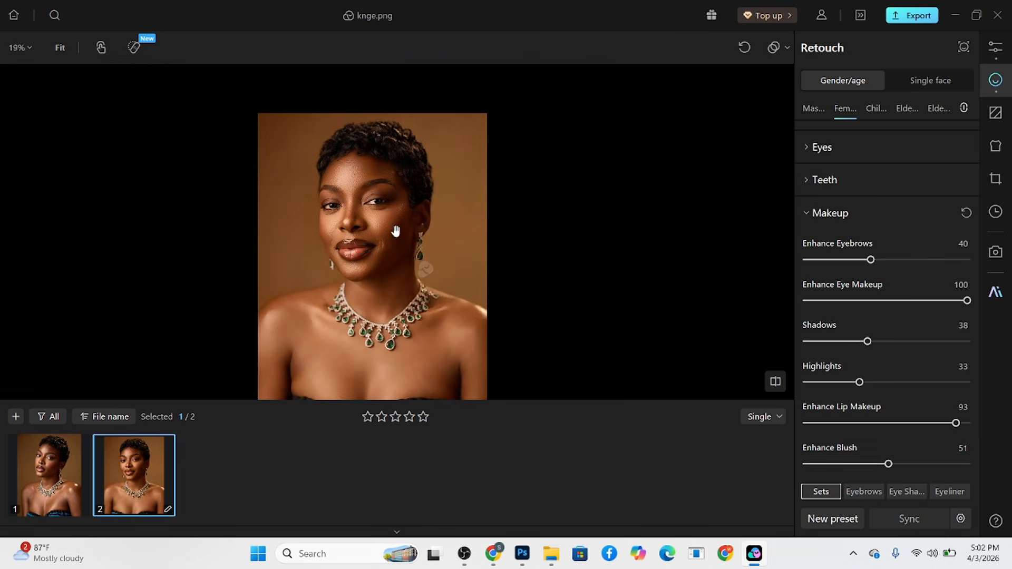
# - Examine the retouched face, necklace area and whole portrait, and bring up fhnd.jpeg for comparison
pyautogui.scroll(2, 364, 149)
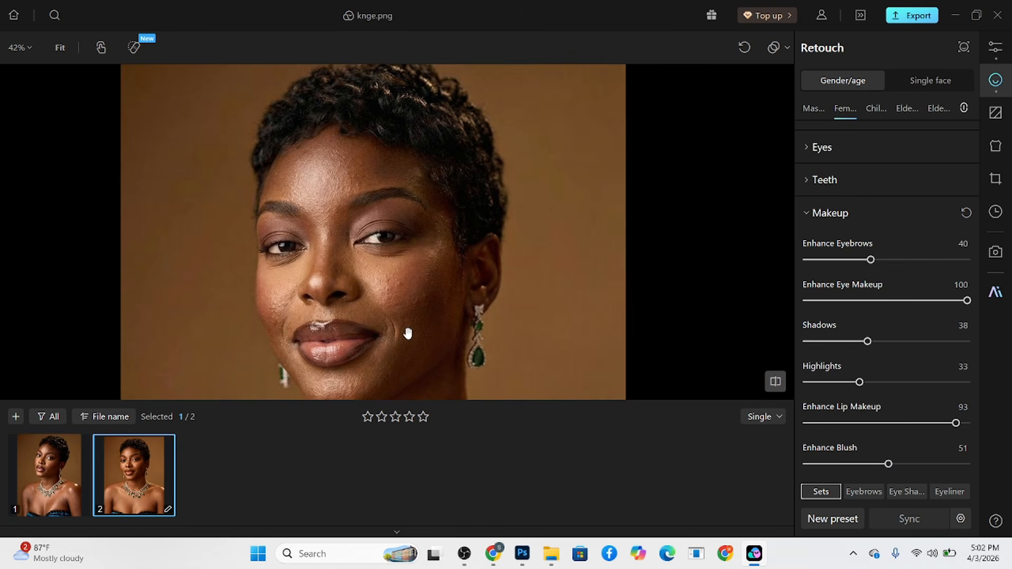
pyautogui.moveTo(411, 343); pyautogui.dragTo(430, 279)
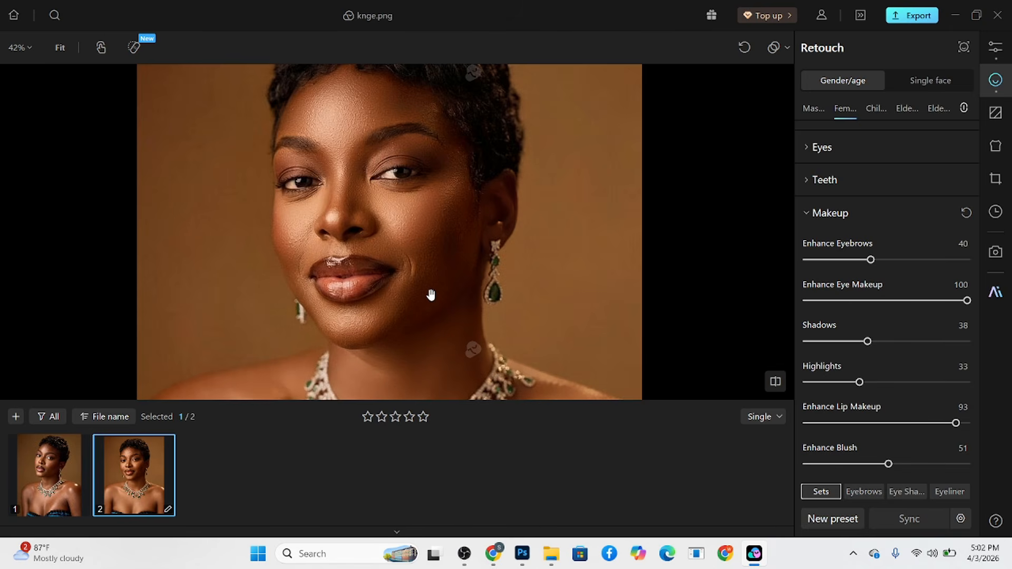
pyautogui.moveTo(412, 221); pyautogui.dragTo(378, 253)
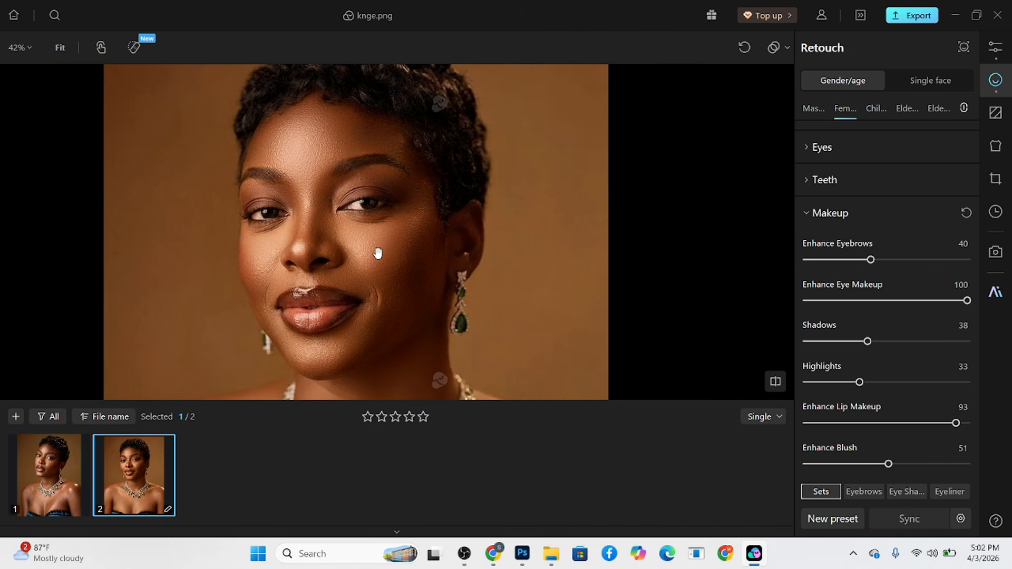
pyautogui.scroll(-6, 370, 145)
pyautogui.scroll(6, 367, 273)
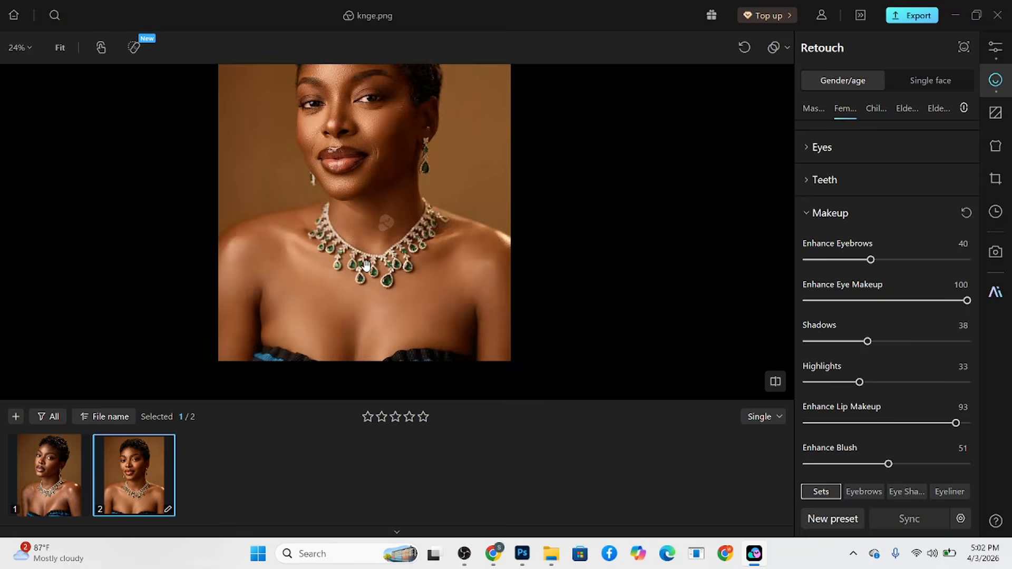
pyautogui.scroll(-3, 367, 274)
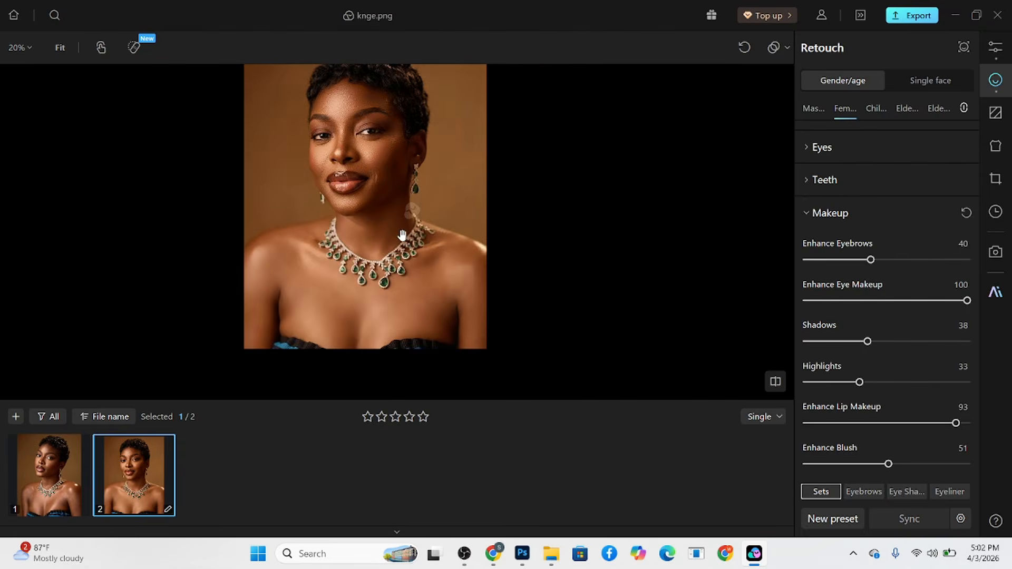
pyautogui.scroll(4, 373, 129)
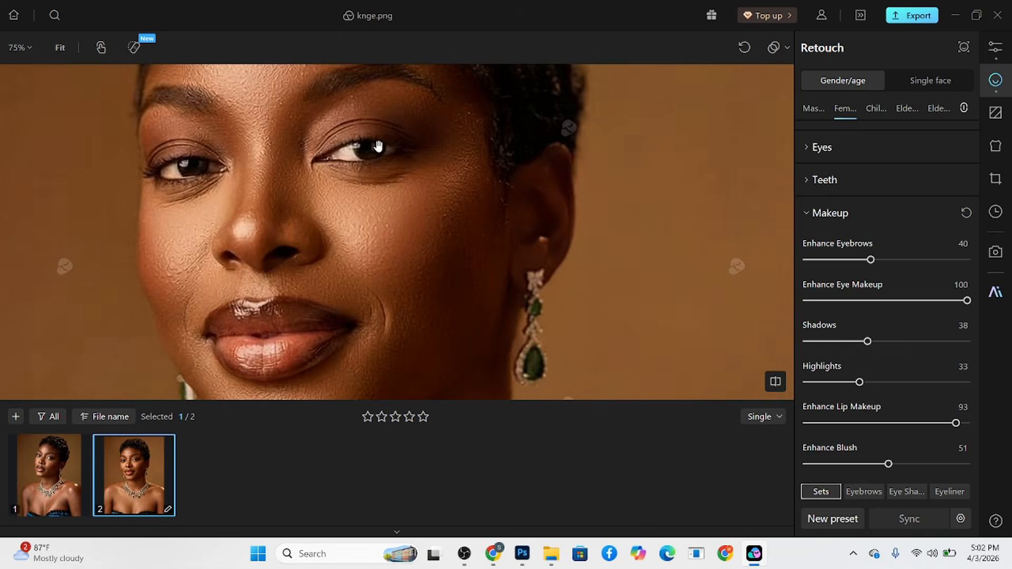
pyautogui.scroll(-4, 378, 138)
pyautogui.scroll(-1, 377, 291)
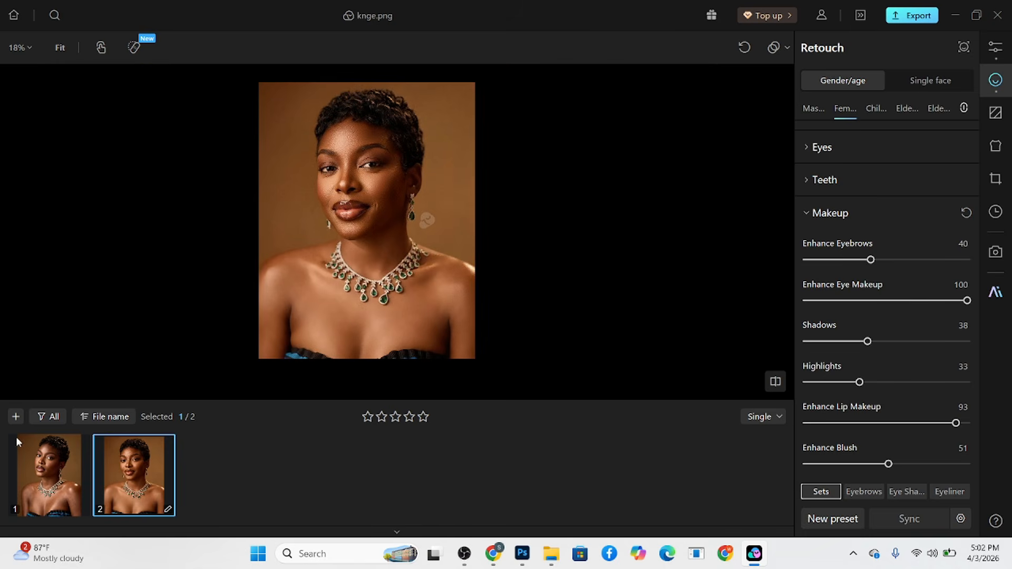
pyautogui.click(52, 473)
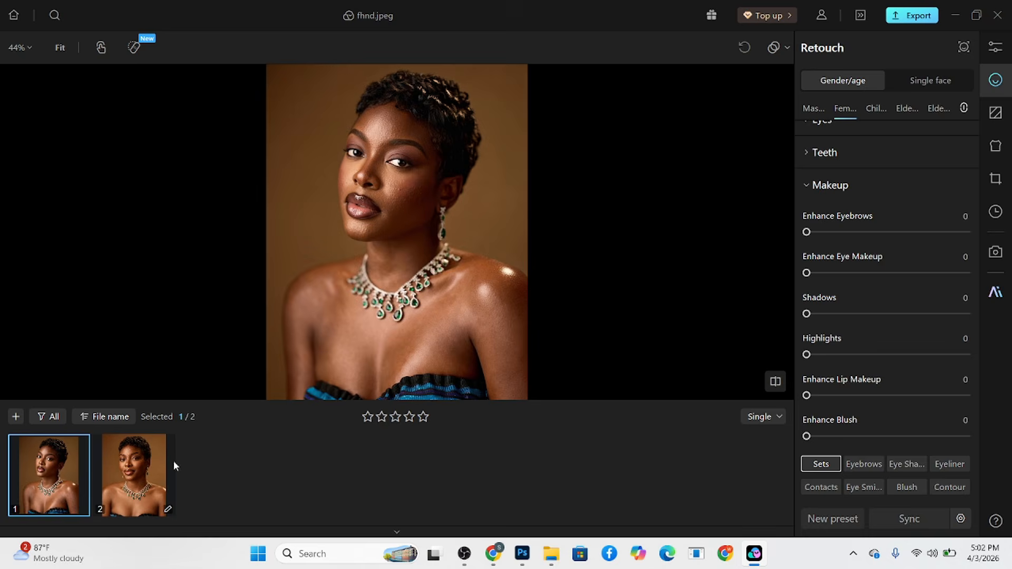
# - Sync all adjustment categories from knge.png to fhnd.jpeg
pyautogui.click(132, 474)
pyautogui.keyDown('ctrl'); pyautogui.click(50, 468); pyautogui.keyUp('ctrl')
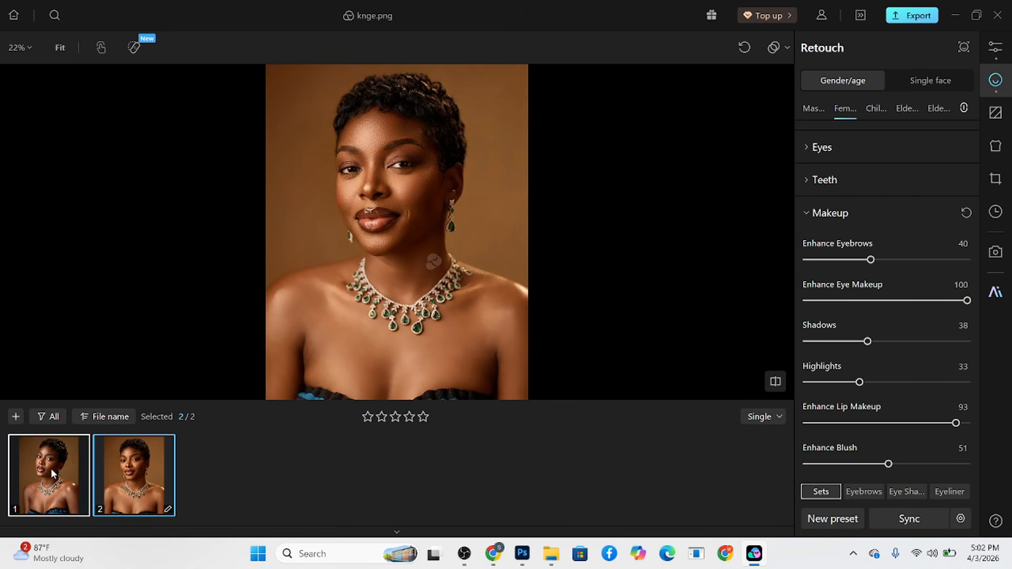
pyautogui.click(896, 520)
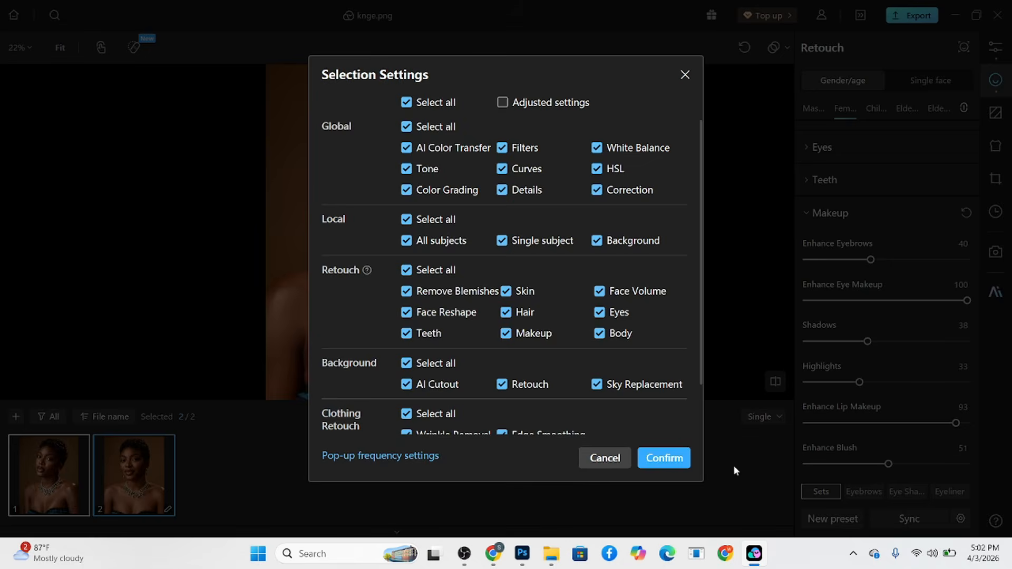
pyautogui.click(664, 456)
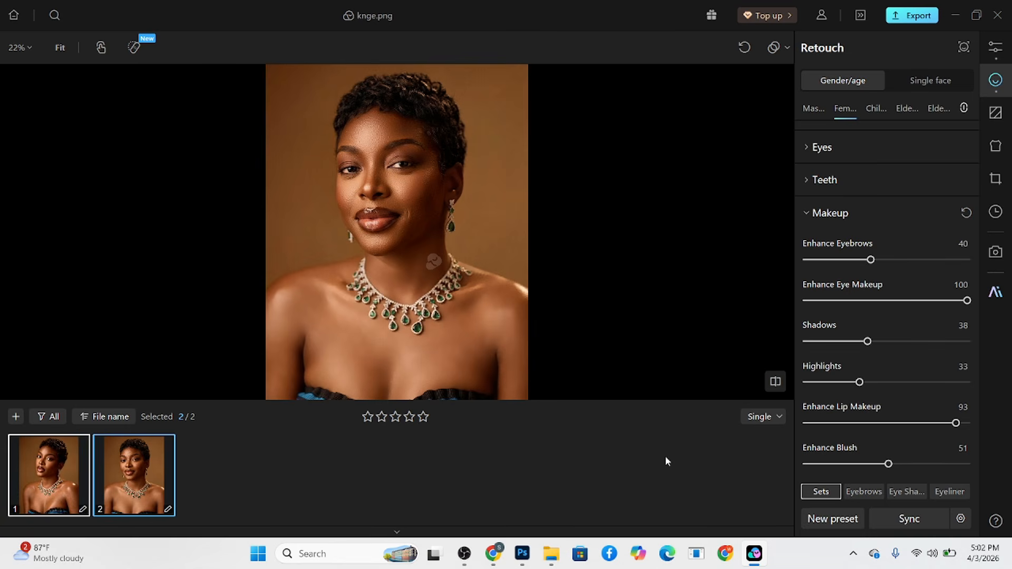
# - Examine the synced retouch on the face in fhnd.jpeg up close and compare it with knge.png
pyautogui.click(63, 477)
pyautogui.click(375, 173)
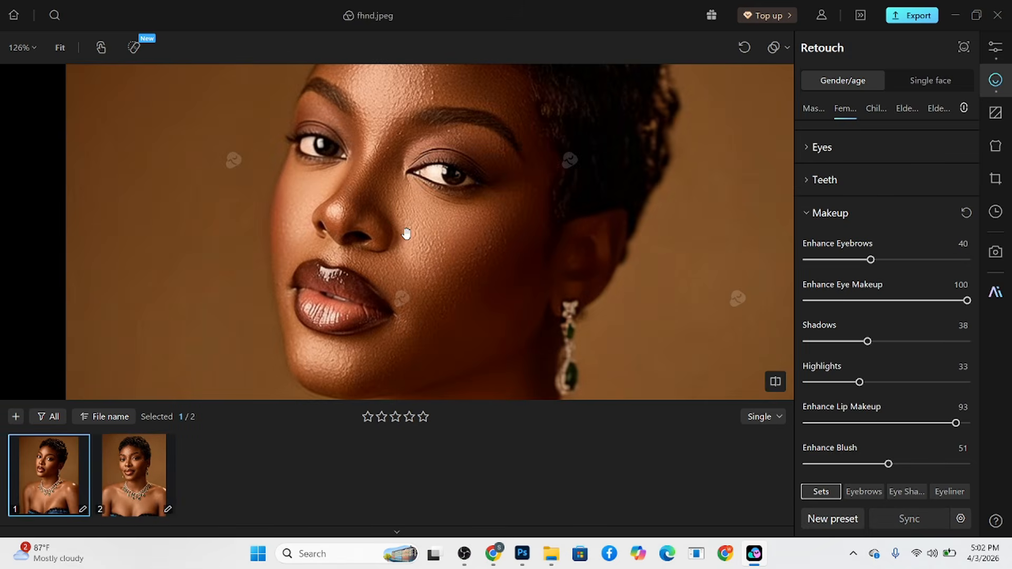
pyautogui.press('Right')
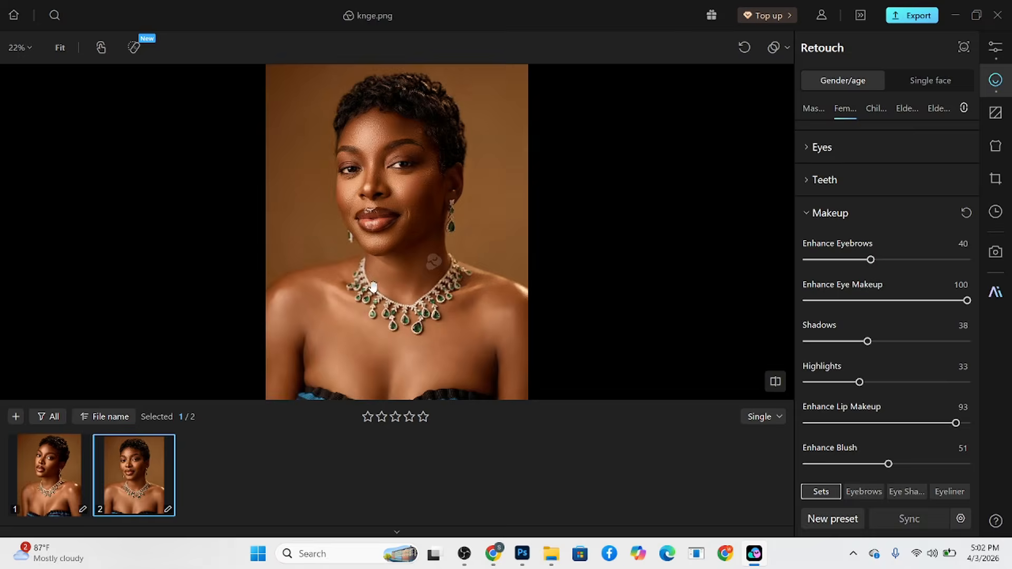
pyautogui.click(389, 150)
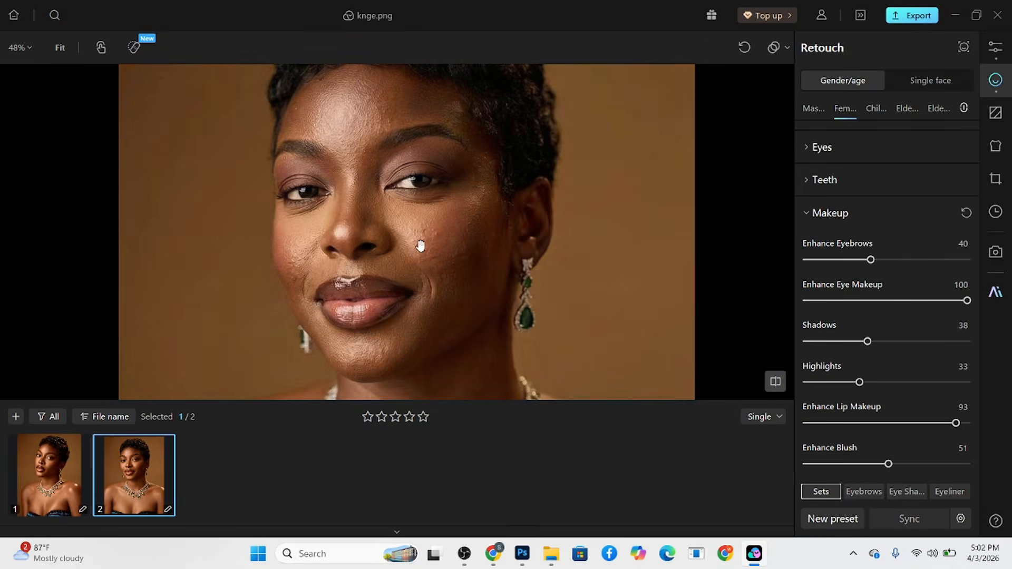
pyautogui.click(57, 461)
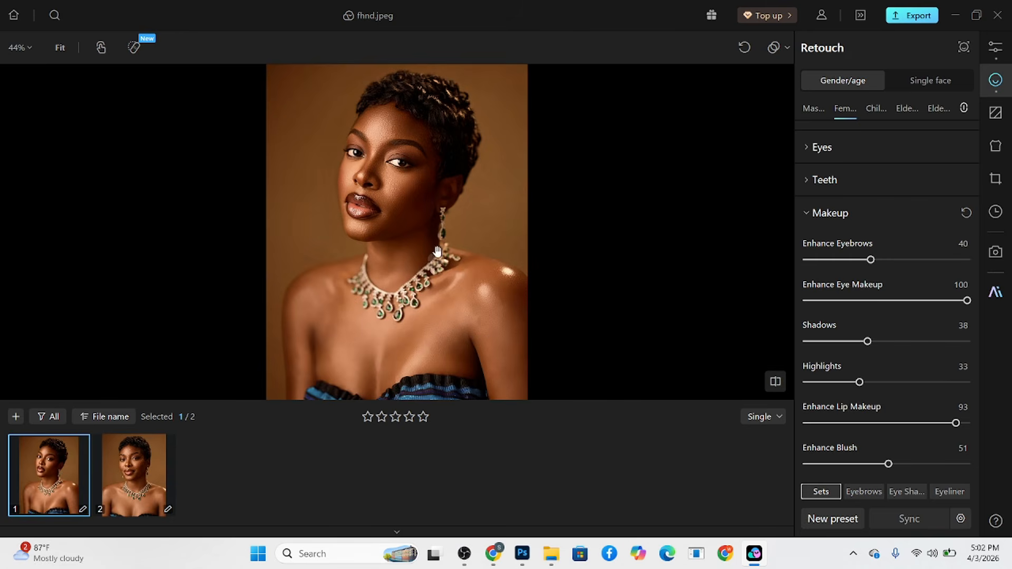
pyautogui.scroll(1, 439, 209)
pyautogui.scroll(2, 439, 208)
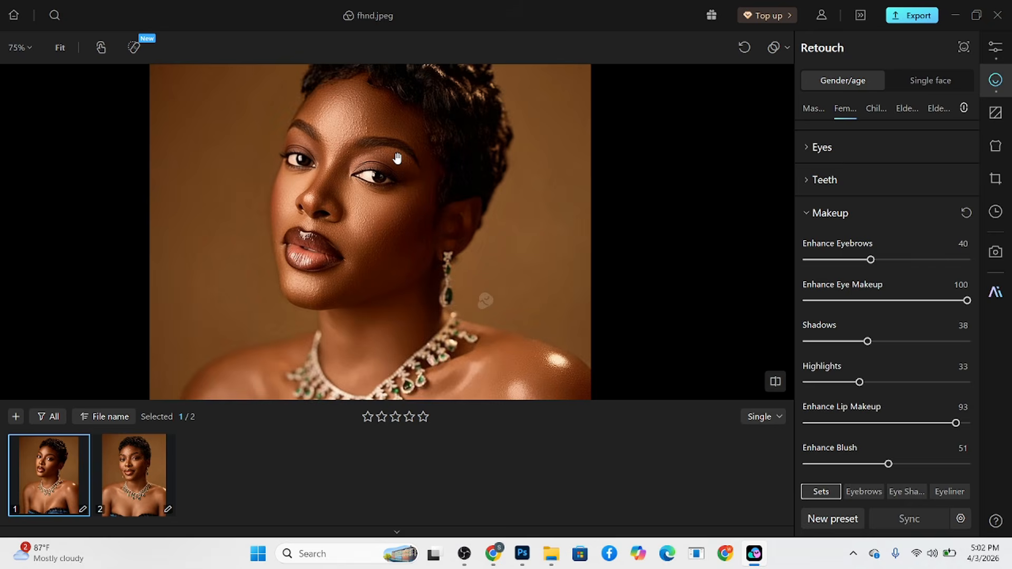
pyautogui.scroll(-3, 398, 158)
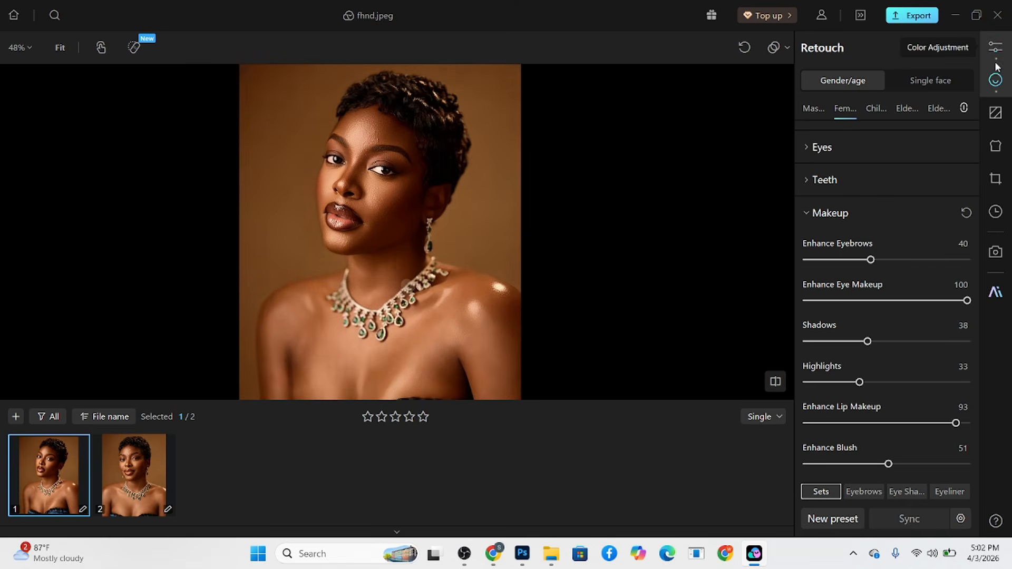
# - Set the local background Exposure of fhnd.jpeg to -0.37
pyautogui.click(996, 65)
pyautogui.click(919, 159)
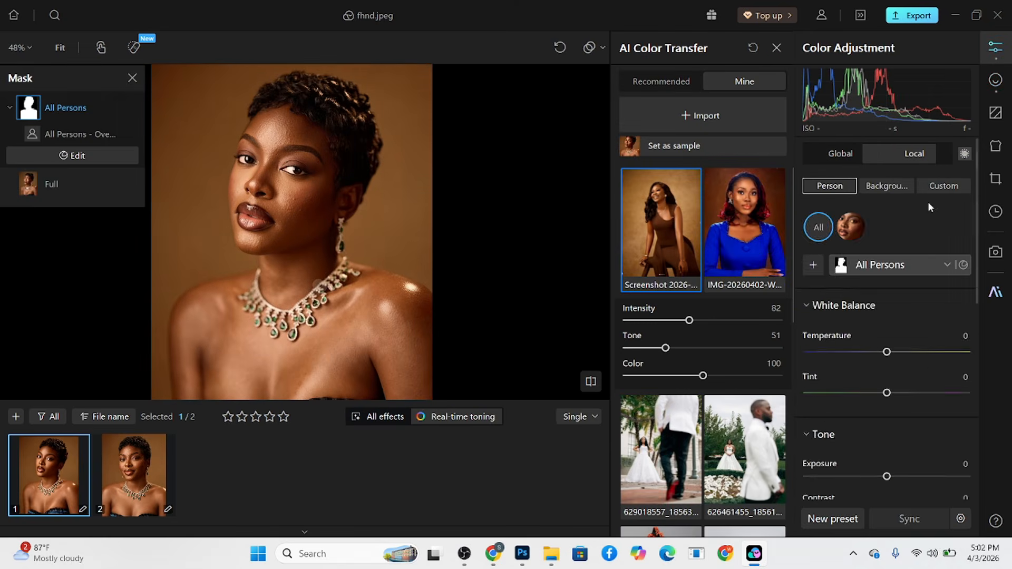
pyautogui.click(881, 190)
pyautogui.moveTo(884, 433); pyautogui.dragTo(881, 433)
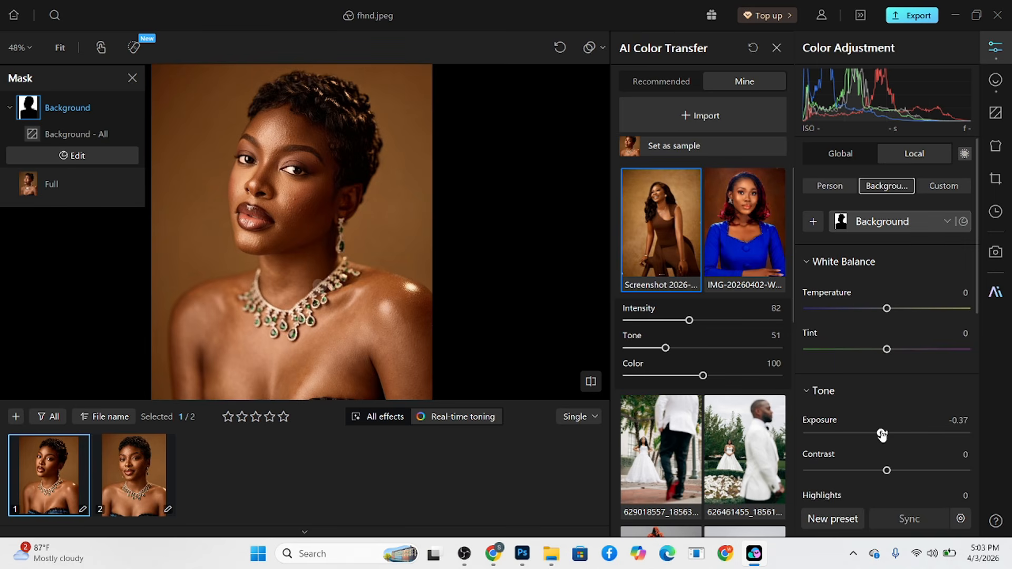
# - Slightly lower the local background Exposure of knge.png and return to the Retouch settings
pyautogui.click(143, 493)
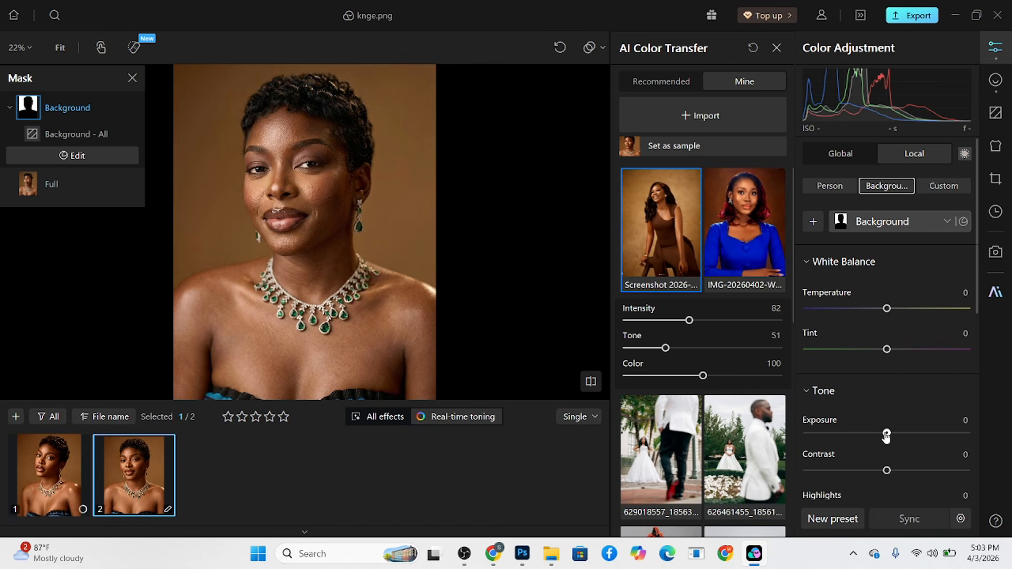
pyautogui.moveTo(887, 435); pyautogui.dragTo(883, 435)
pyautogui.click(1000, 87)
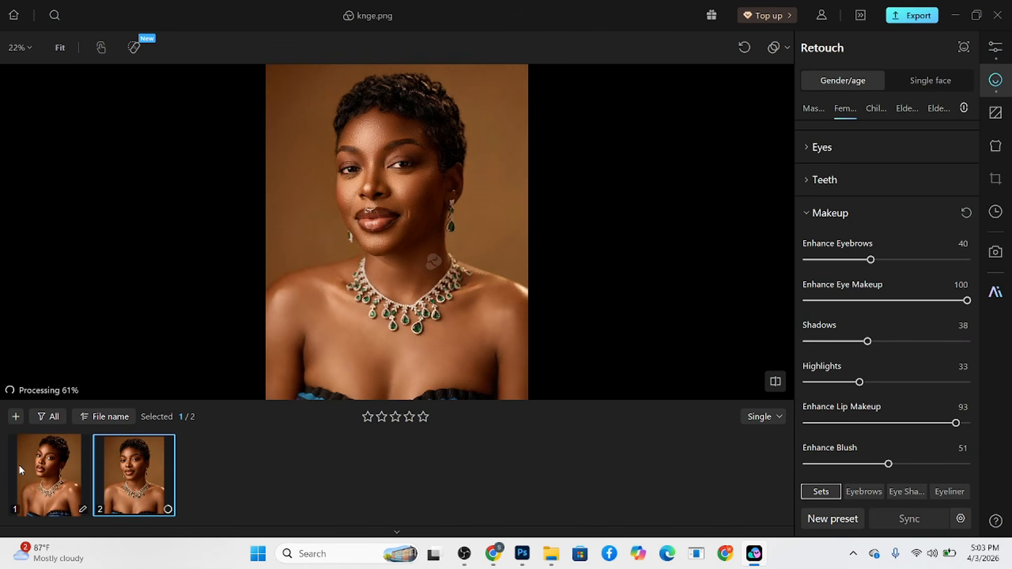
# - Compare the finished fhnd.jpeg and knge.png portraits, examining the face in knge.png up close
pyautogui.click(48, 465)
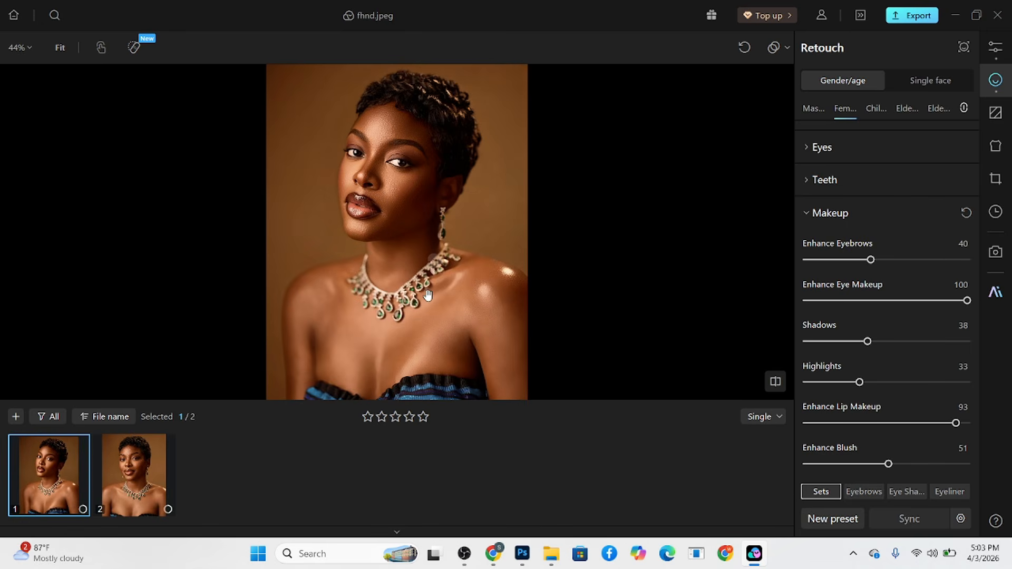
pyautogui.click(131, 472)
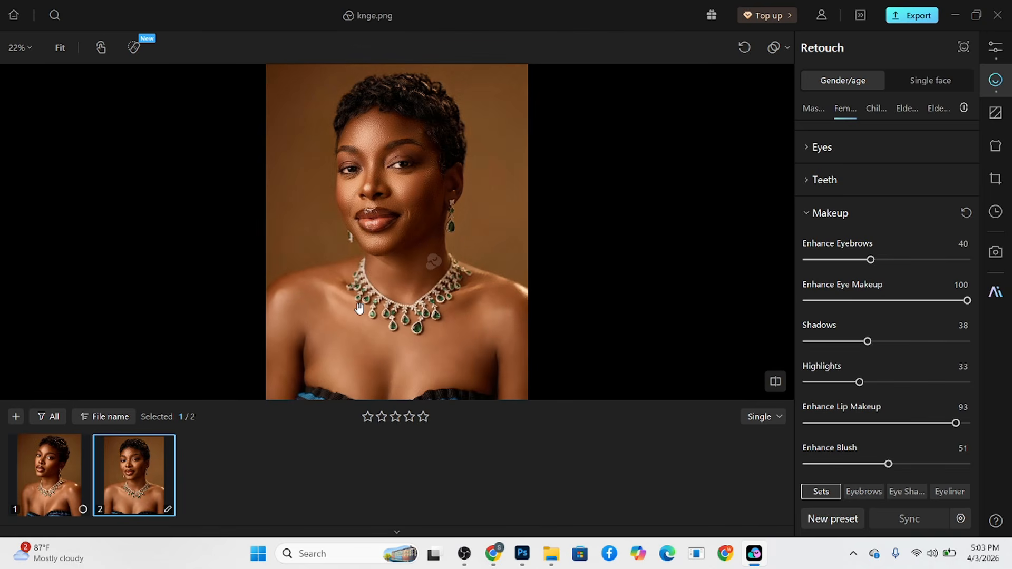
pyautogui.click(41, 474)
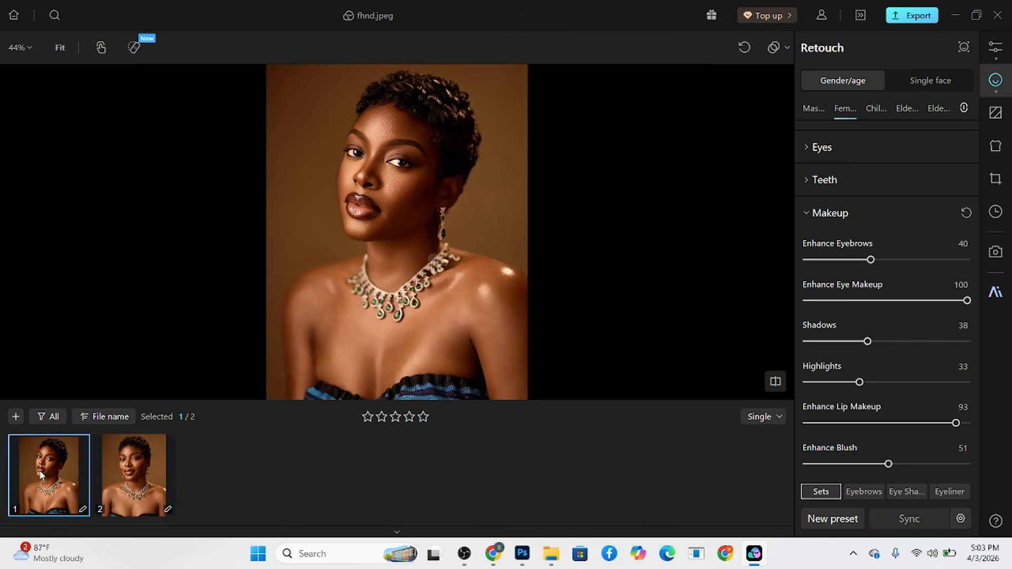
pyautogui.click(135, 475)
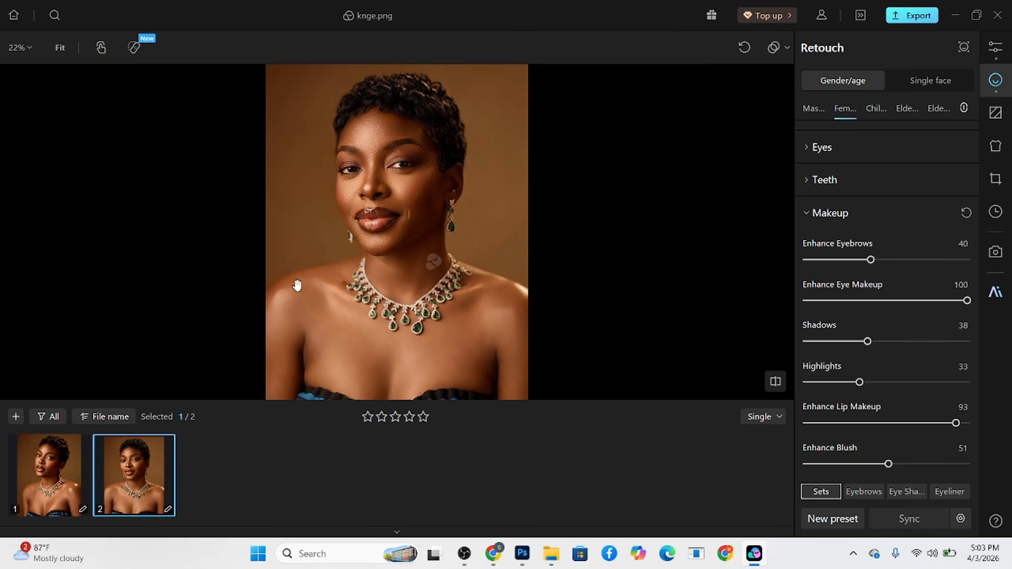
pyautogui.scroll(5, 397, 83)
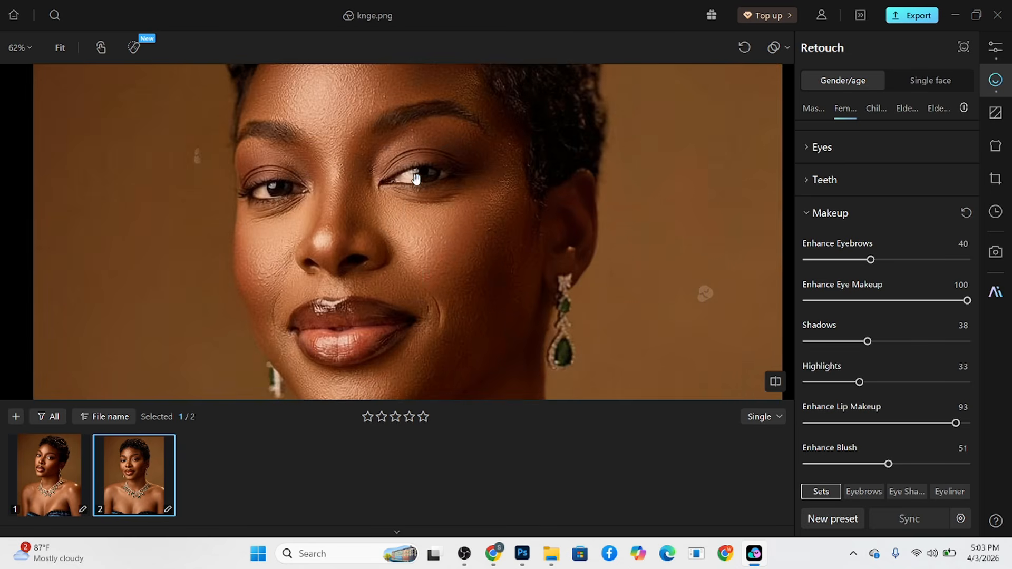
pyautogui.scroll(-2, 416, 182)
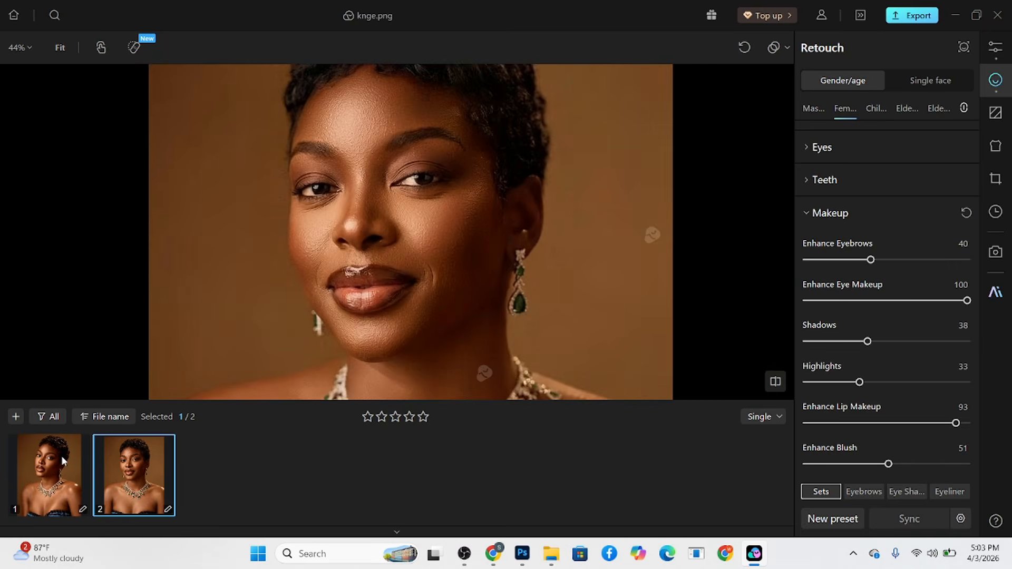